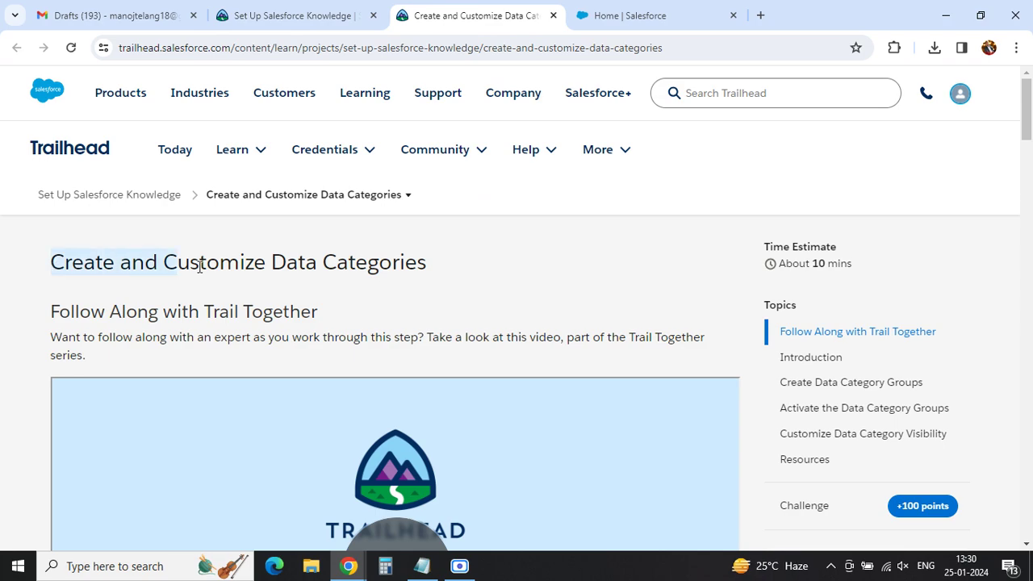
- Review the Verify Step section of the Trailhead project and the Service Setup home page of the playground org
drag(1027, 125, 1028, 470)
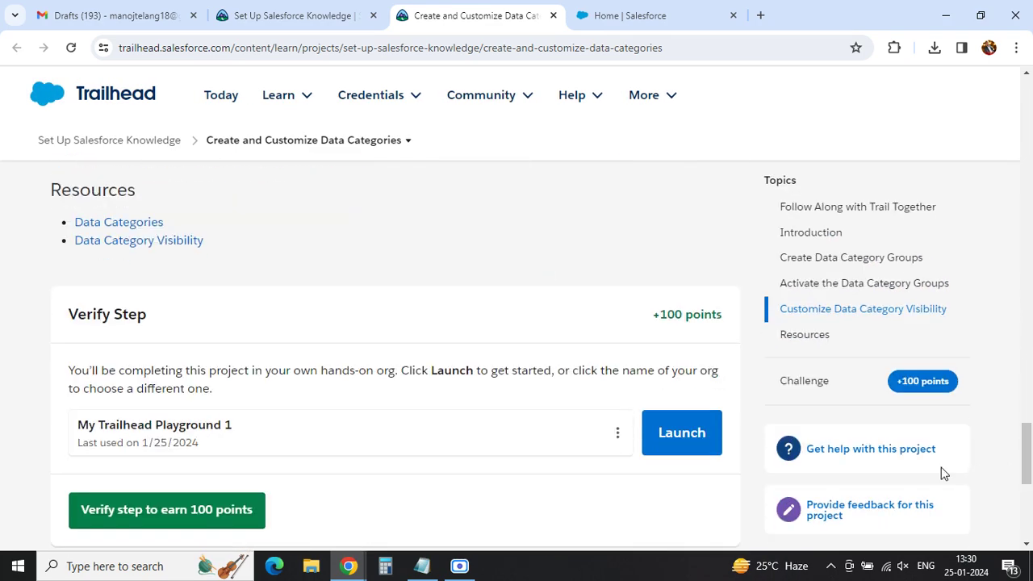
click(632, 15)
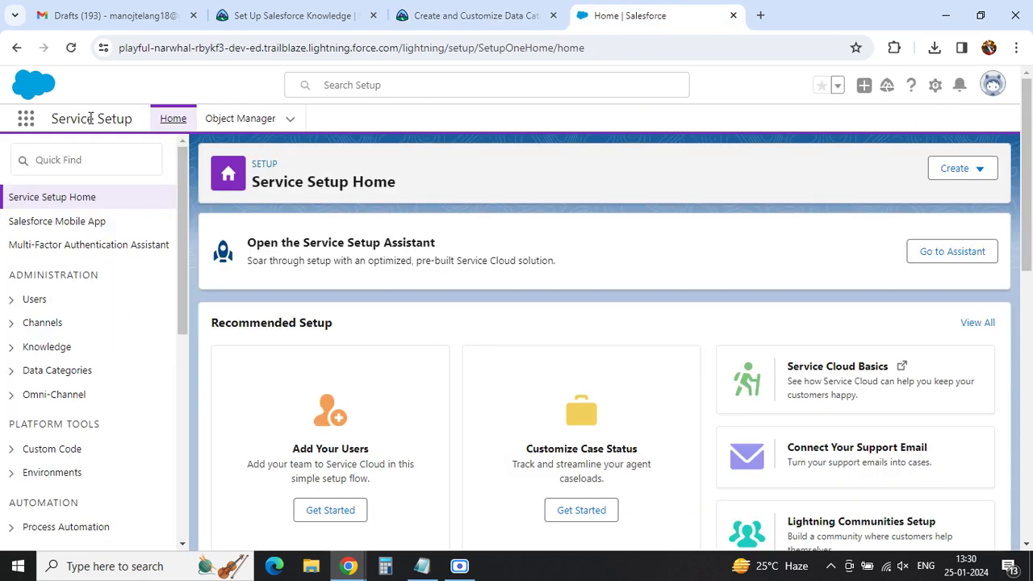
drag(60, 121, 134, 119)
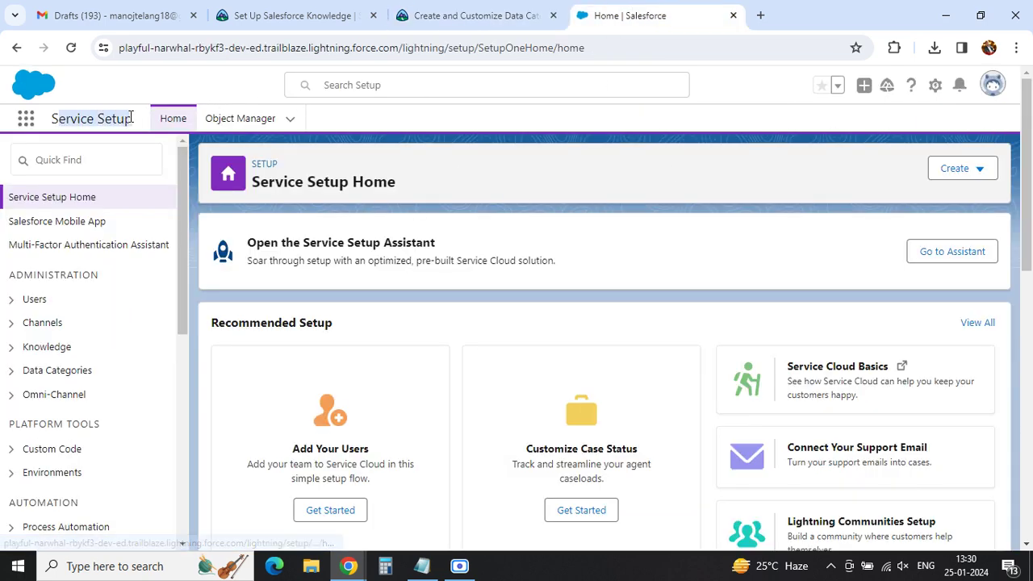
click(935, 87)
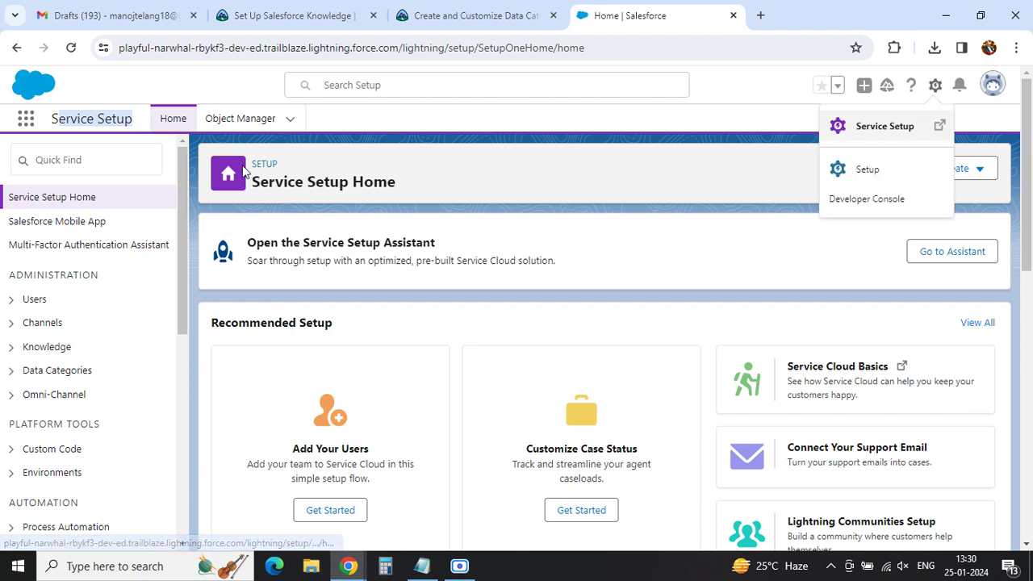
click(101, 132)
click(457, 14)
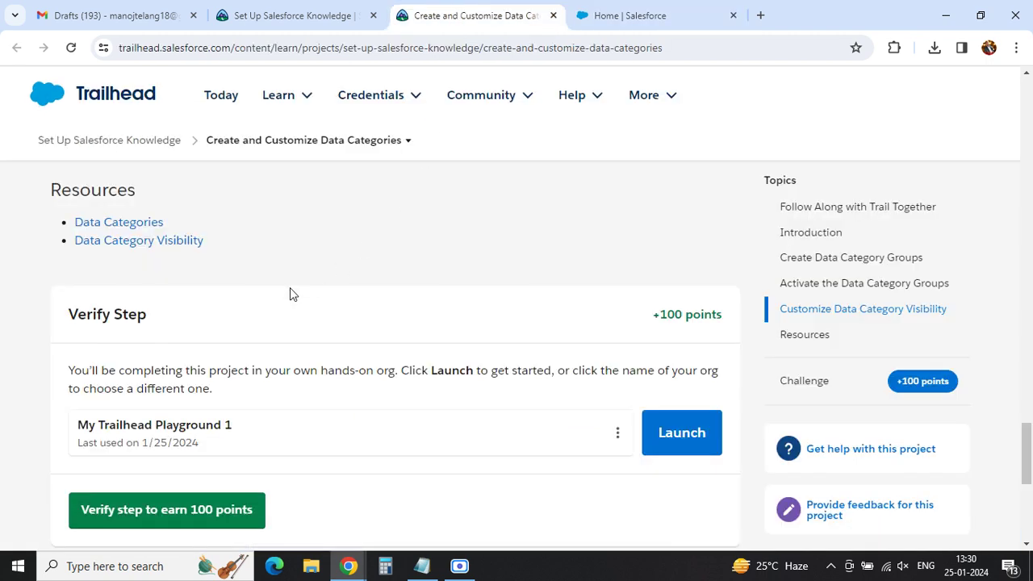
- Read the first instructions of the Create Data Category Groups section on the Trailhead page
scroll(298, 293, up, 5)
drag(1027, 390, 1027, 173)
scroll(461, 299, up, 2)
scroll(242, 358, down, 5)
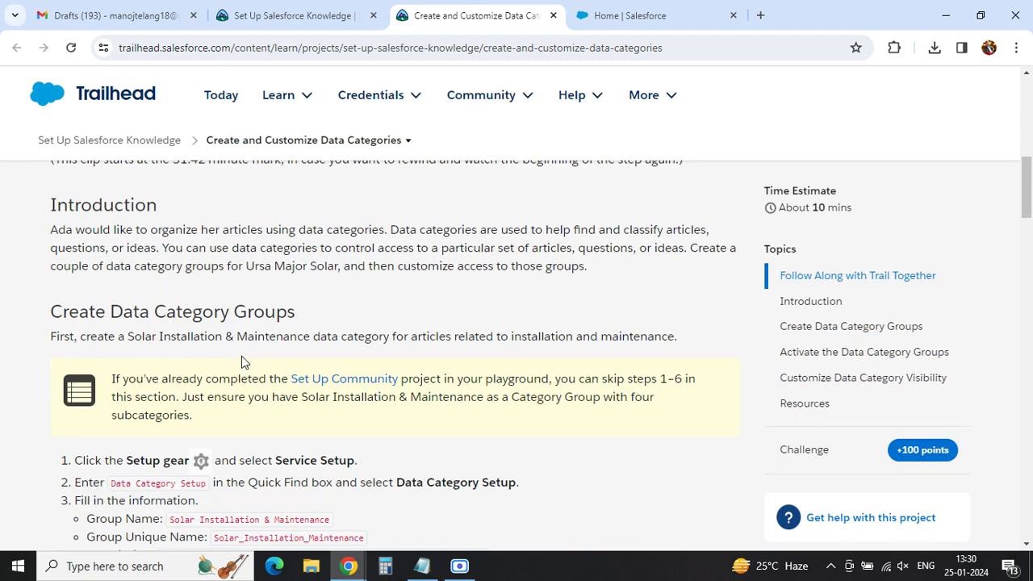
scroll(243, 361, down, 1)
drag(51, 243, 295, 242)
drag(113, 305, 440, 304)
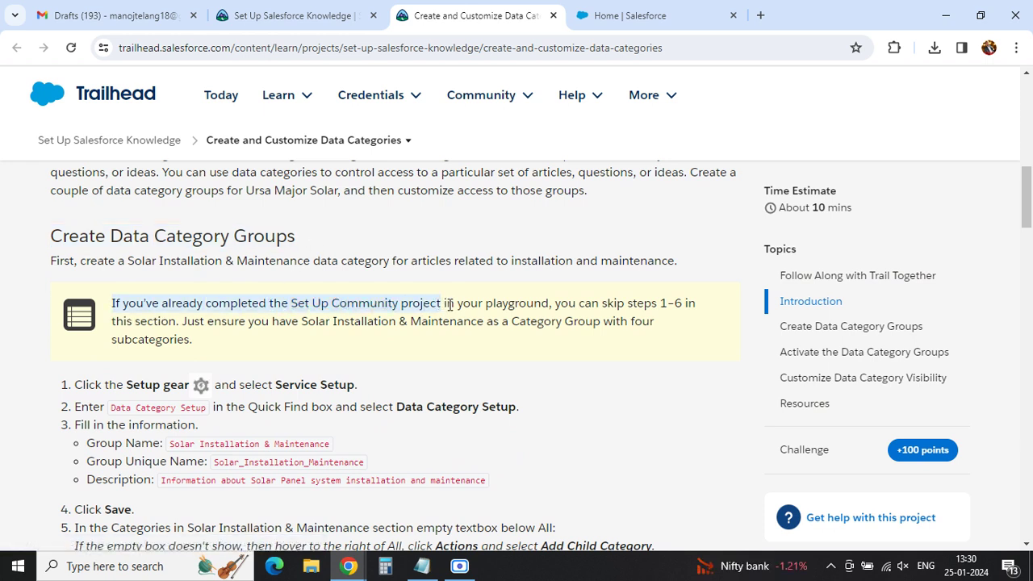
drag(582, 307, 687, 303)
scroll(275, 349, down, 1)
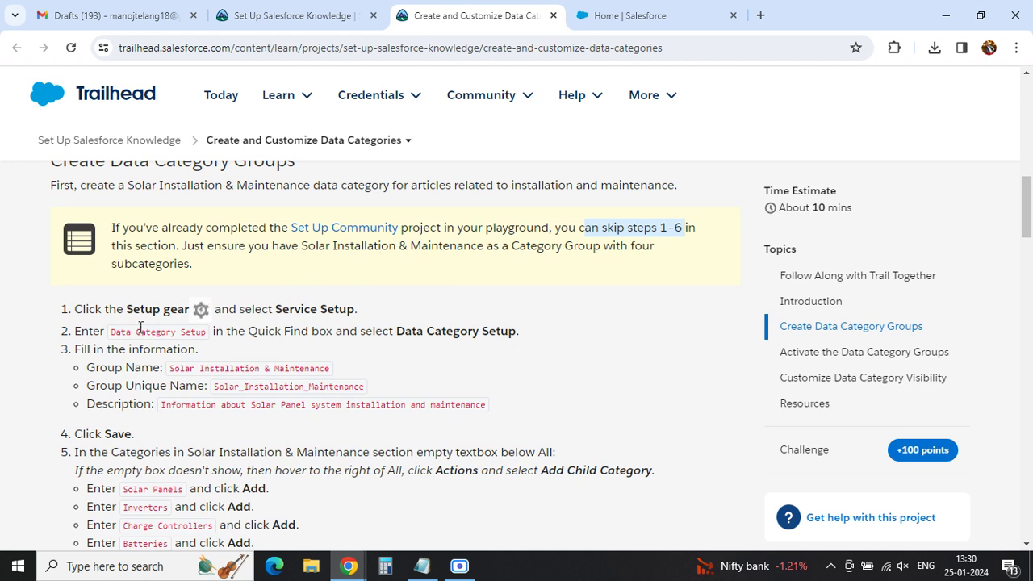
drag(127, 315, 201, 319)
drag(288, 311, 373, 317)
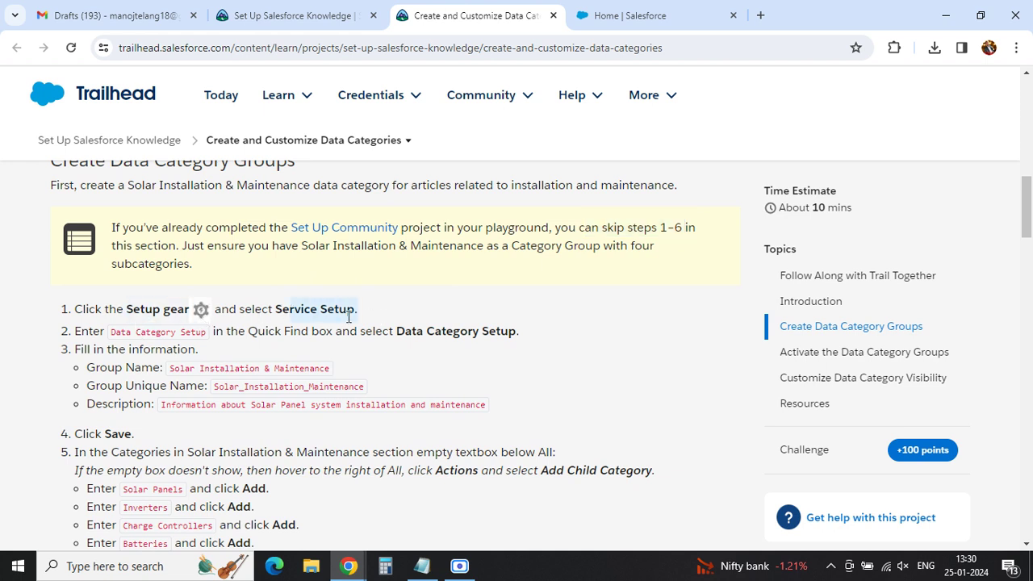
drag(114, 333, 191, 332)
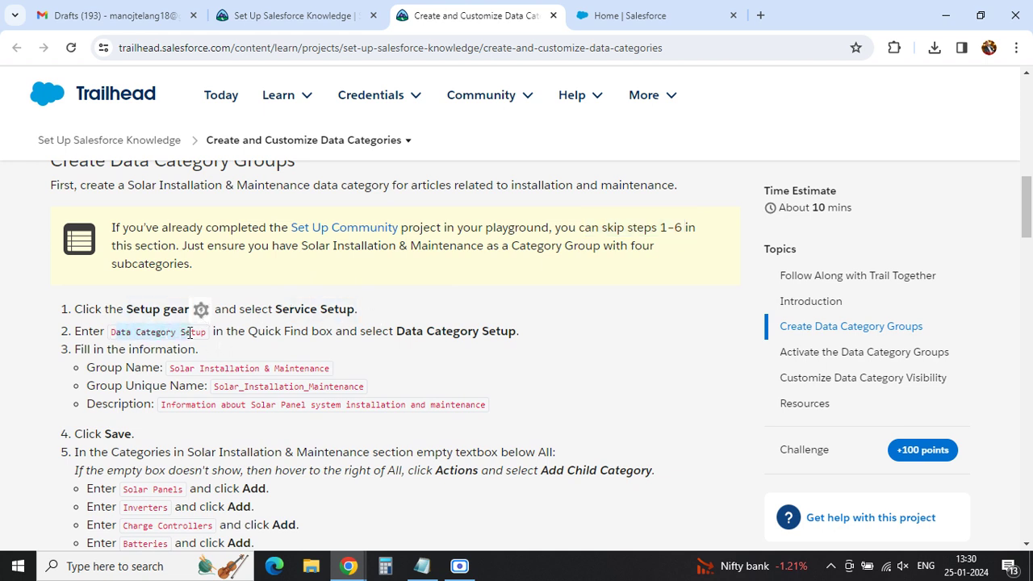
- Find Data Category Setup in the playground org's Service Setup and open its page
drag(113, 337, 203, 333)
key(ctrl+c)
click(626, 16)
click(79, 162)
key(ctrl+v)
click(85, 230)
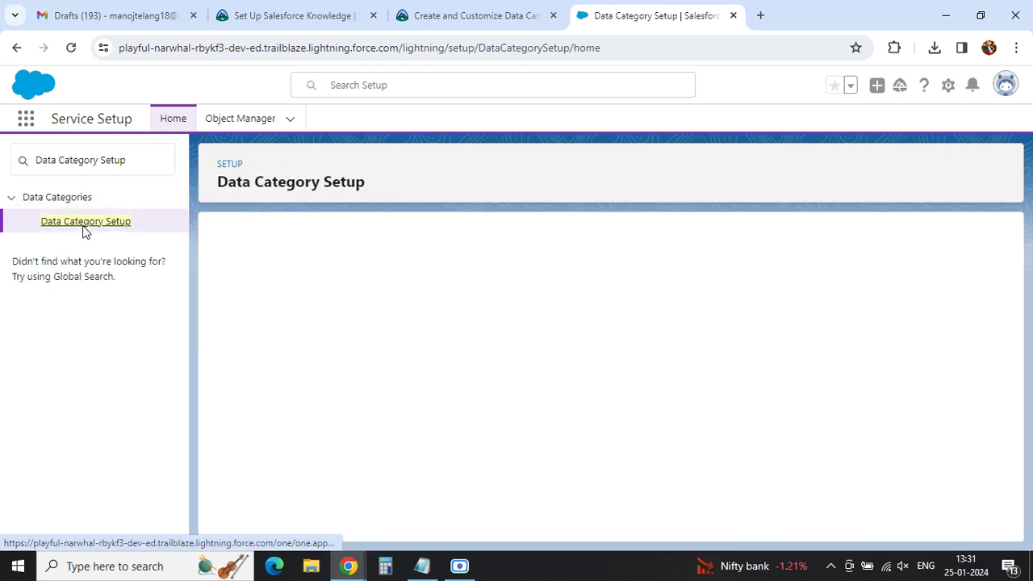
- Enter Solar Installation & Maintenance as the new category group's name, copied from the Trailhead instructions
click(449, 18)
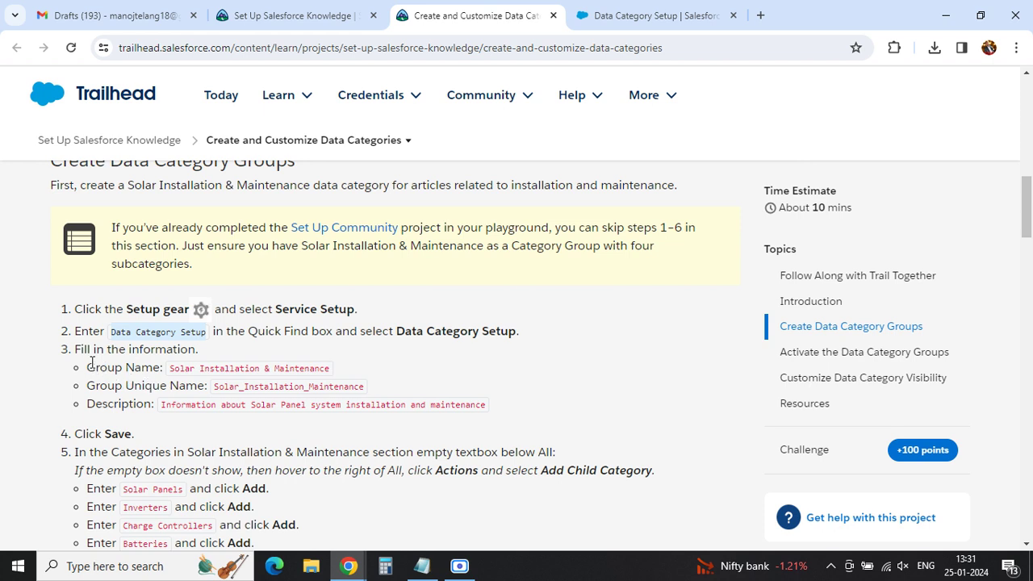
drag(171, 369, 383, 374)
key(ctrl+c)
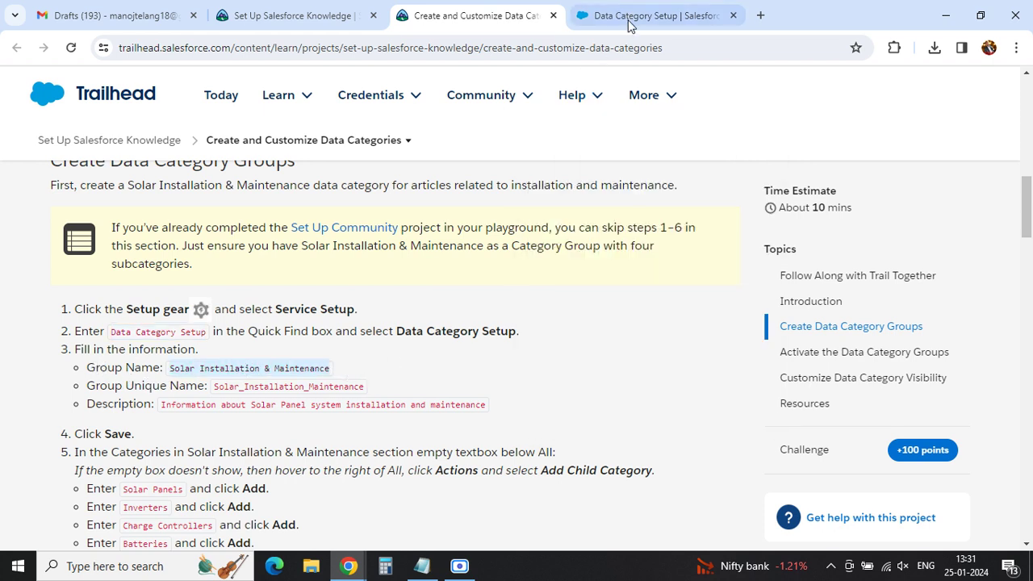
click(650, 15)
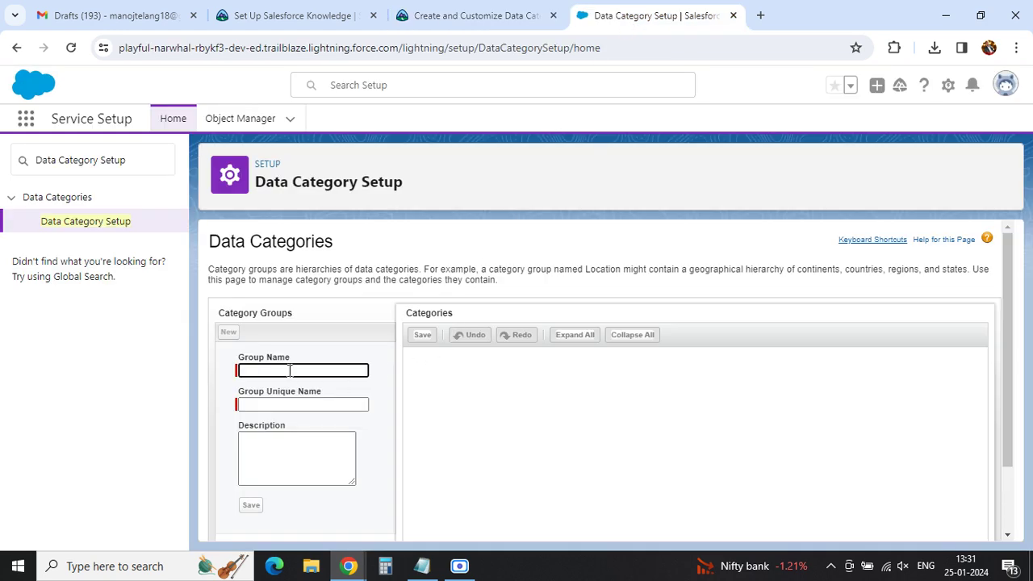
key(ctrl+v)
click(286, 402)
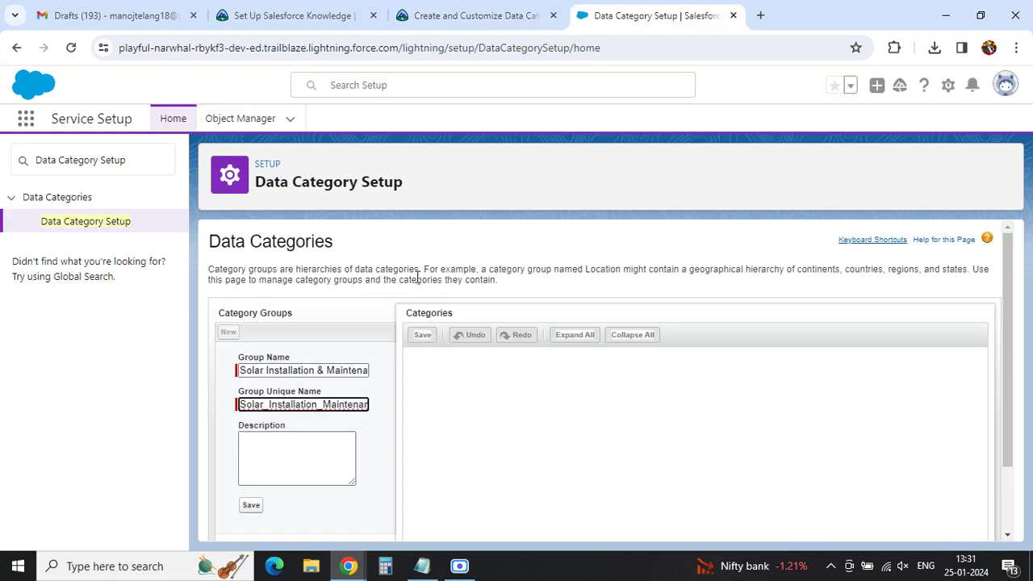
- Set the group unique name to Solar_Installation_Maintenance, copied from the Trailhead instructions
click(420, 16)
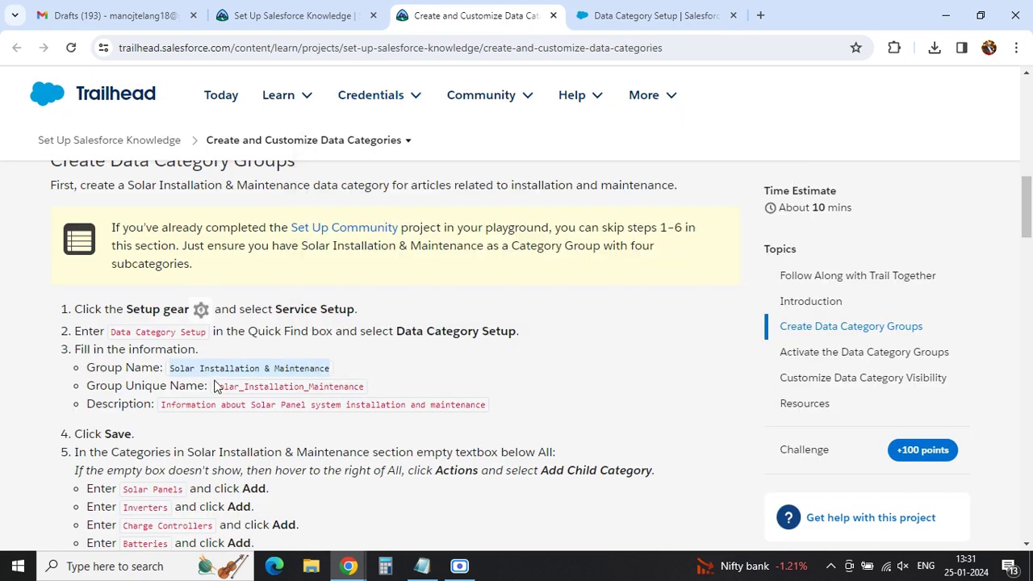
drag(215, 386, 371, 392)
key(ctrl+c)
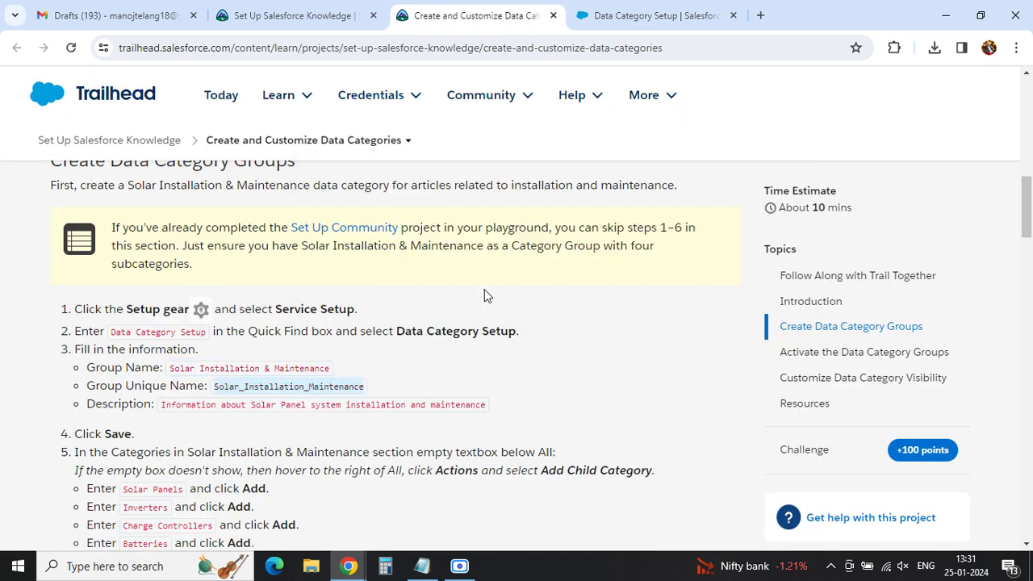
click(602, 23)
key(ctrl+a)
key(ctrl+v)
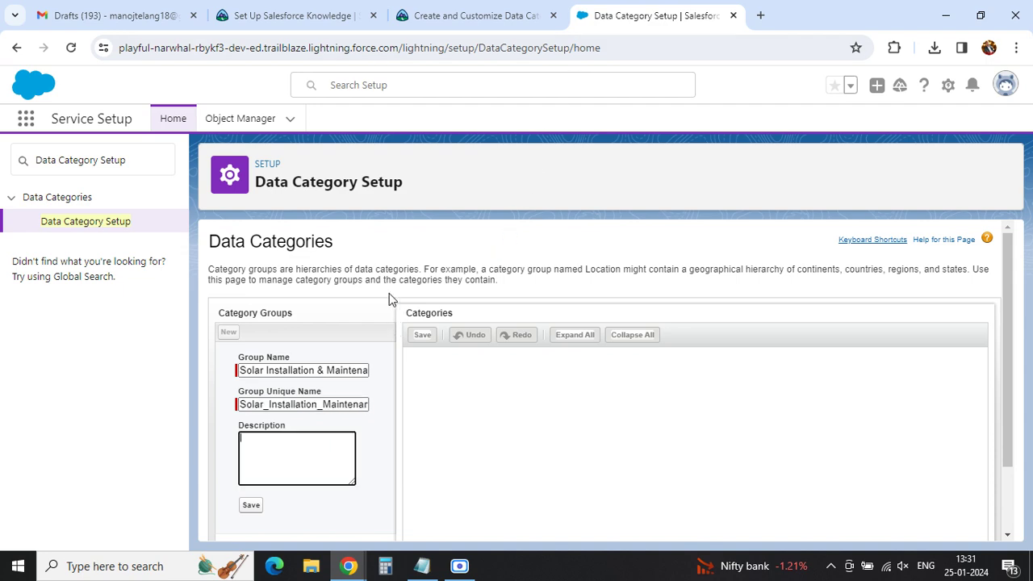
- Add the description "Information about Solar Panel system installation and maintenance" and save the category group
click(459, 19)
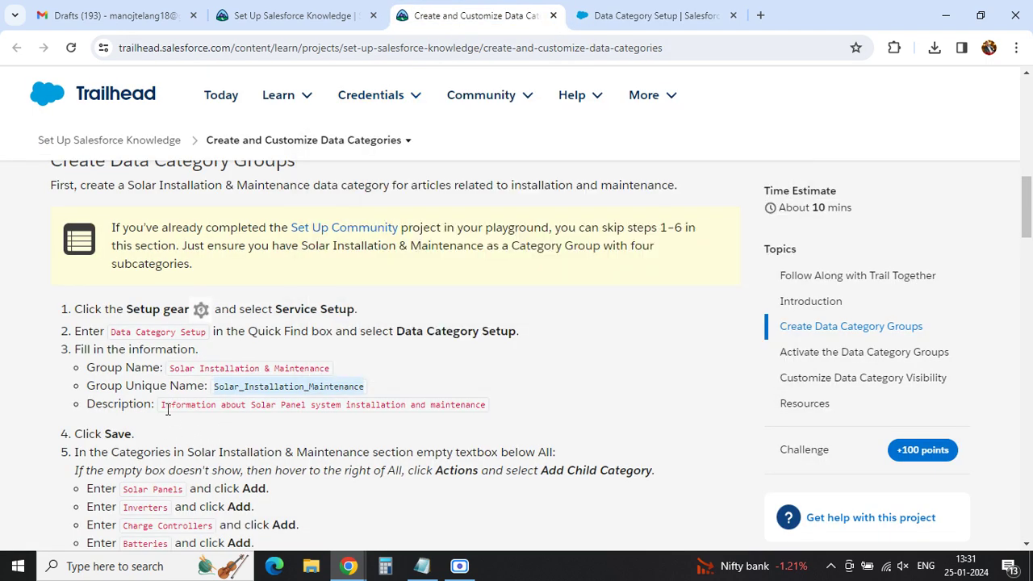
drag(163, 406, 491, 411)
key(ctrl+c)
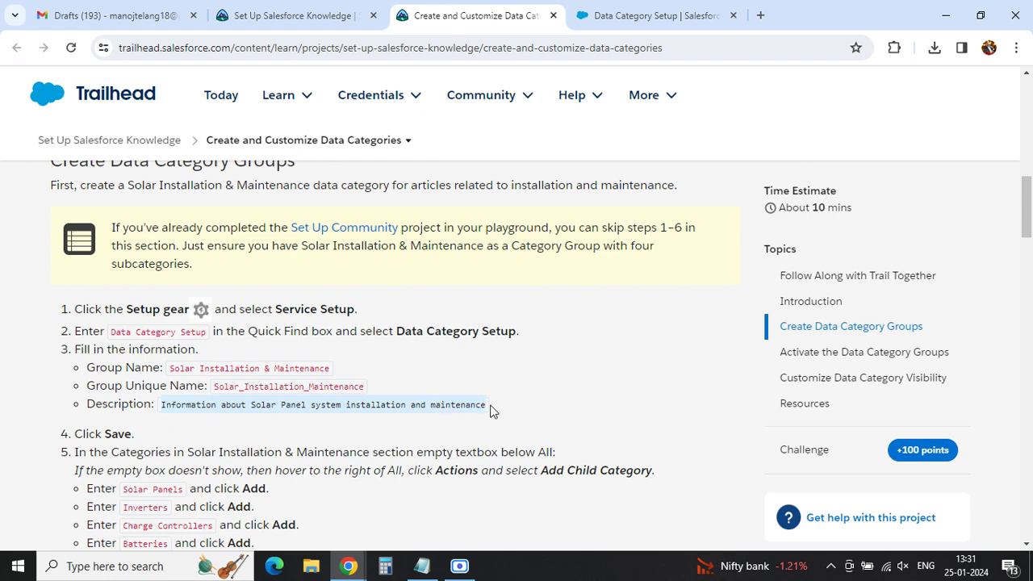
click(638, 16)
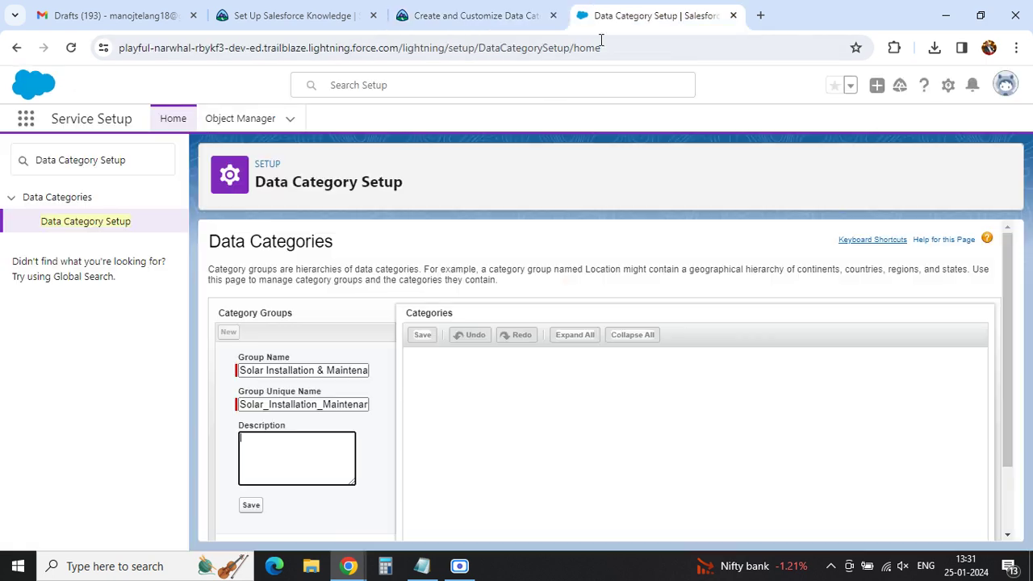
click(307, 441)
key(ctrl+v)
click(255, 508)
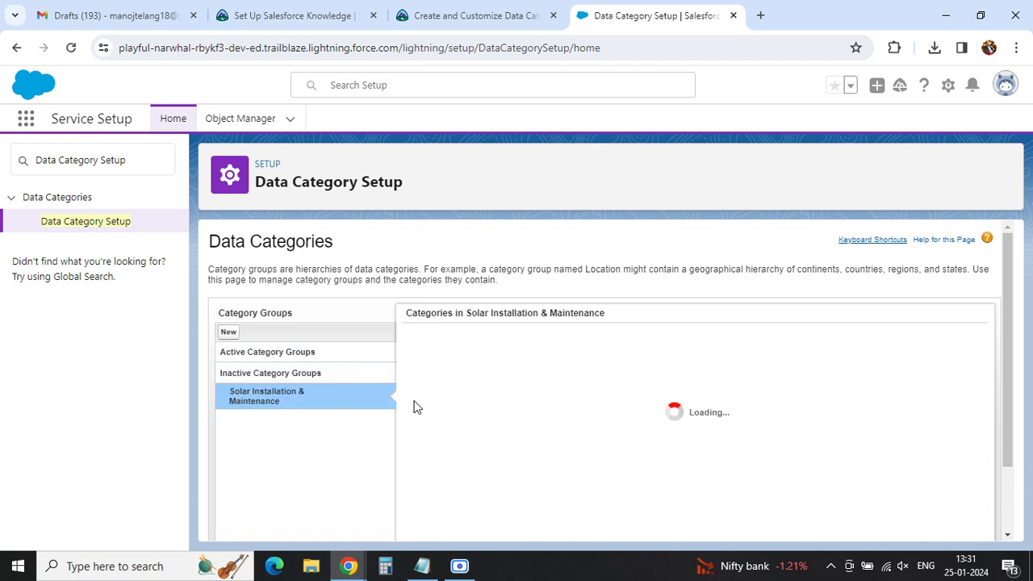
click(472, 15)
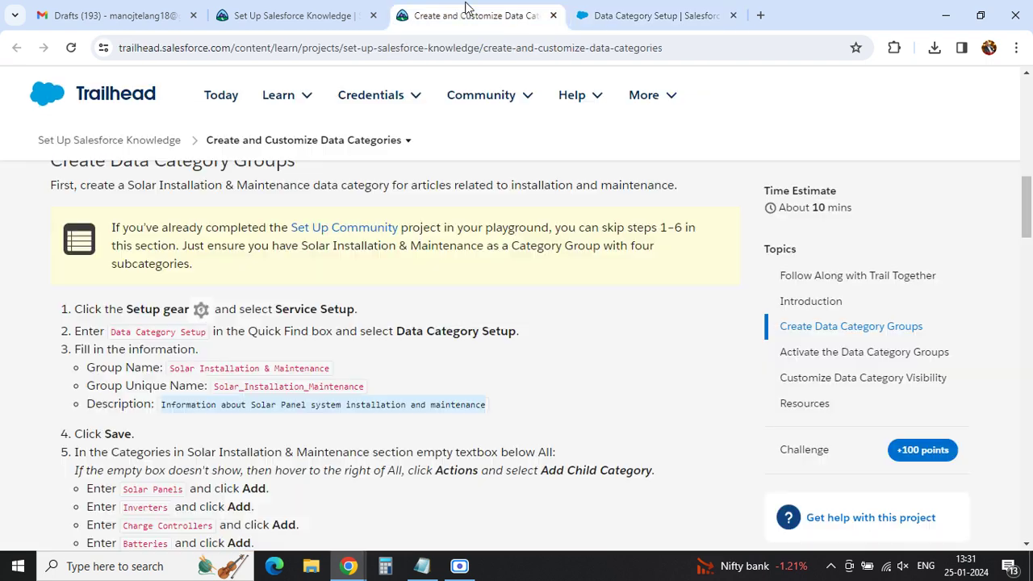
scroll(185, 352, down, 2)
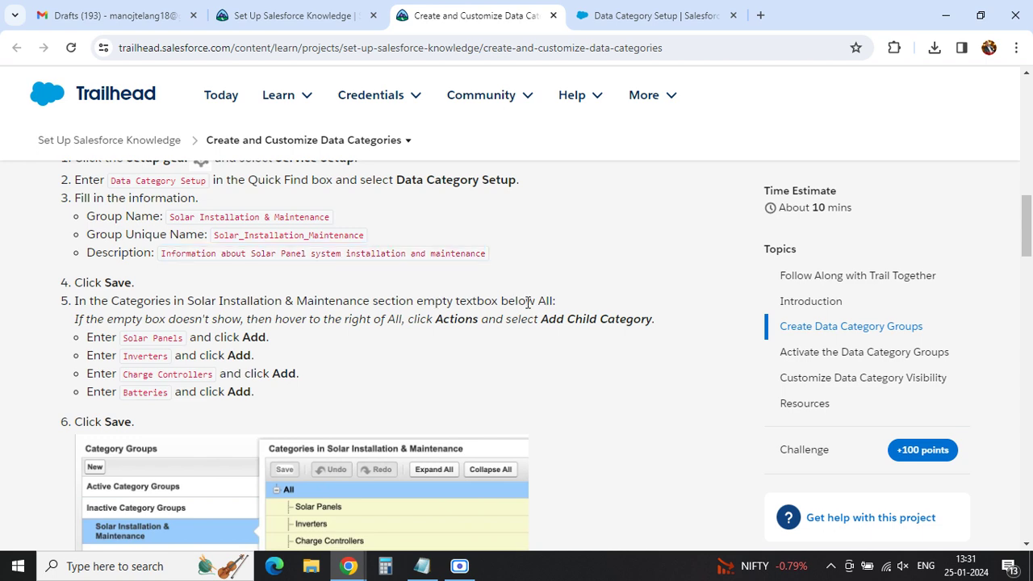
click(606, 22)
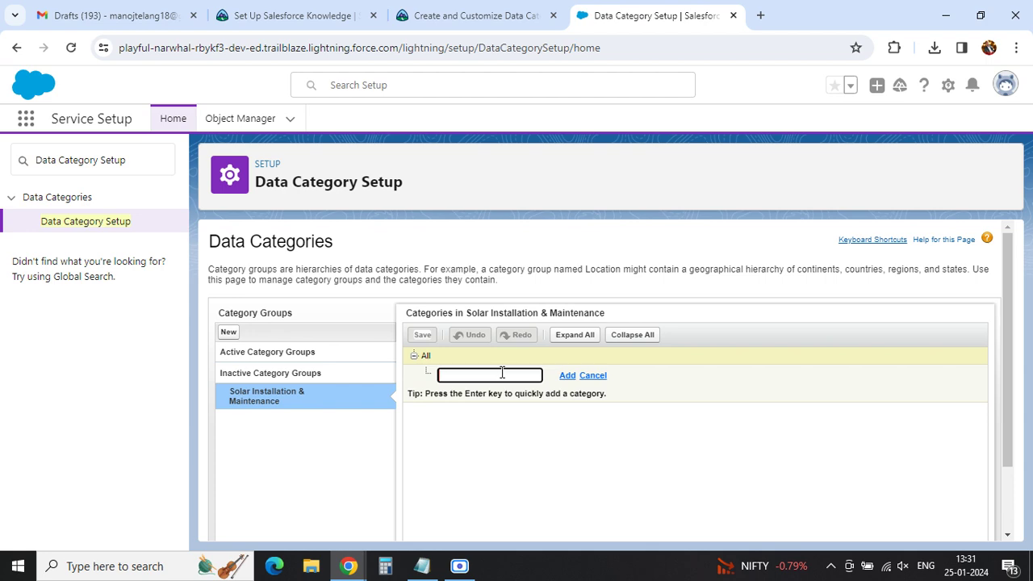
click(468, 14)
drag(124, 338, 191, 339)
key(ctrl+c)
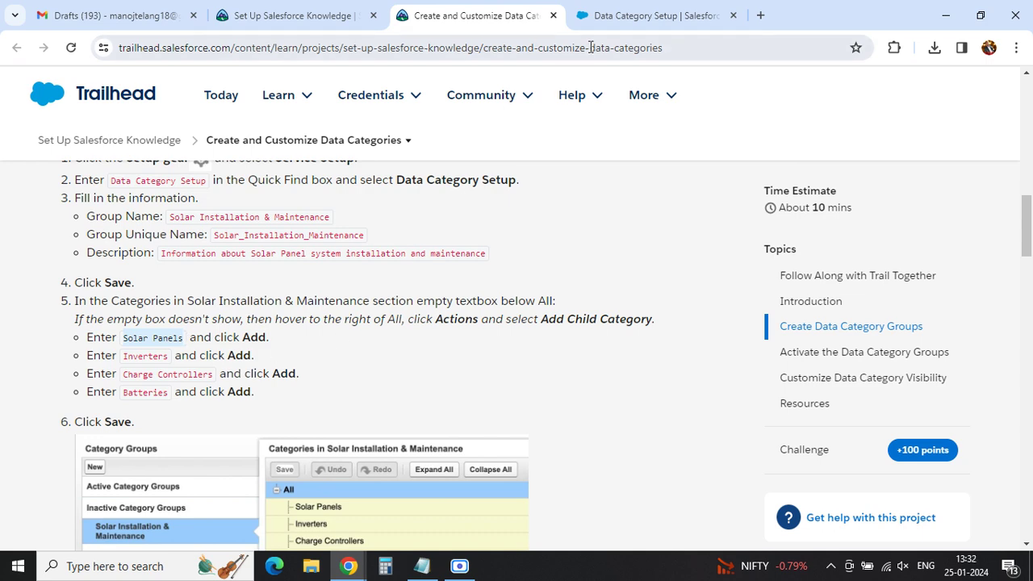
click(637, 16)
key(ctrl+v)
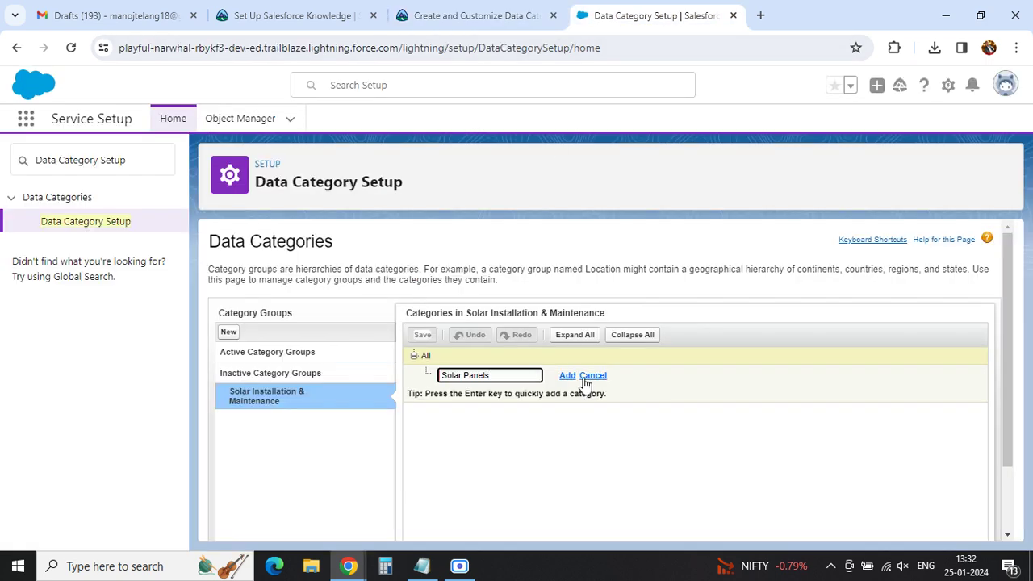
click(592, 377)
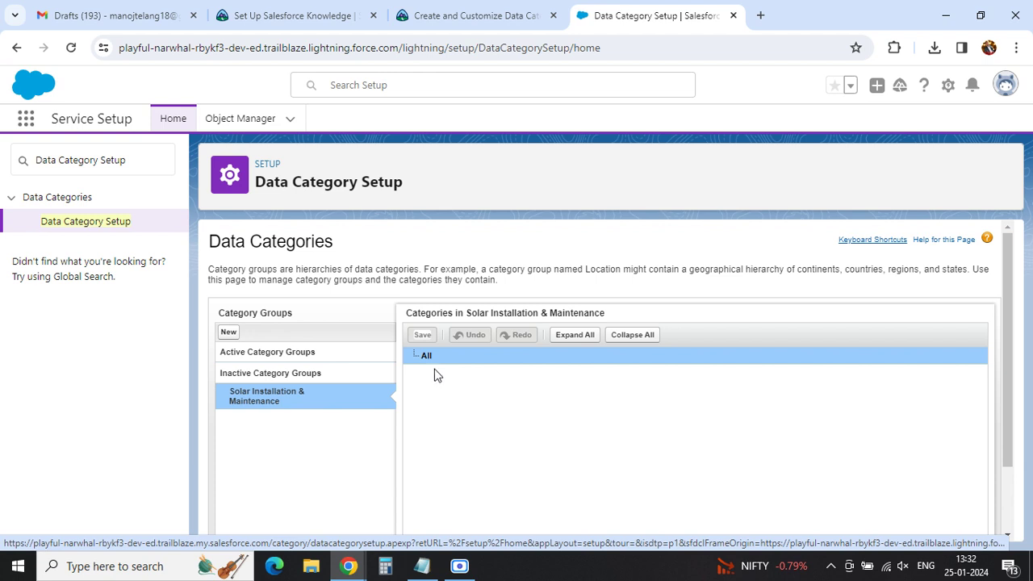
mouse_move(432, 359)
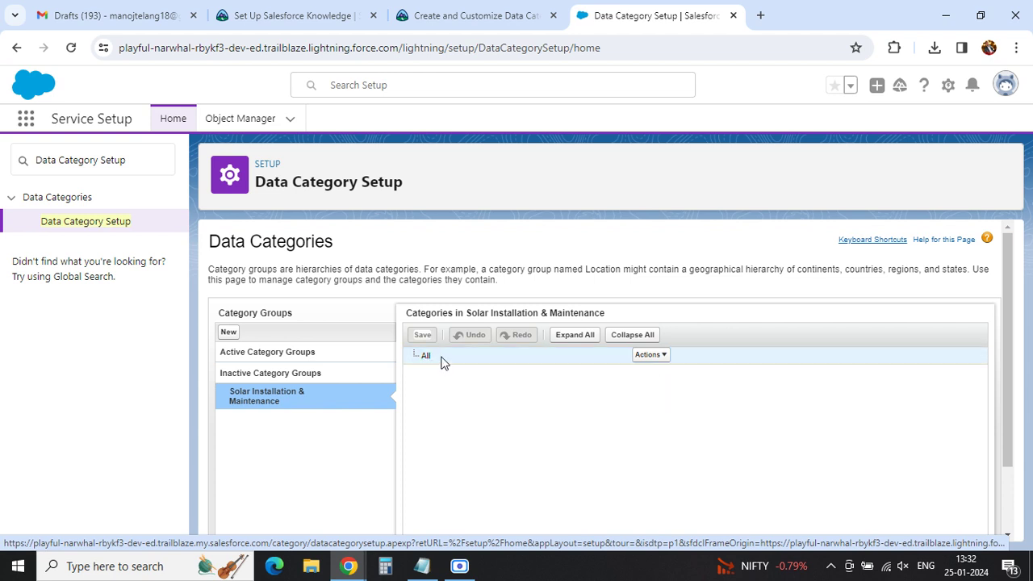
click(667, 358)
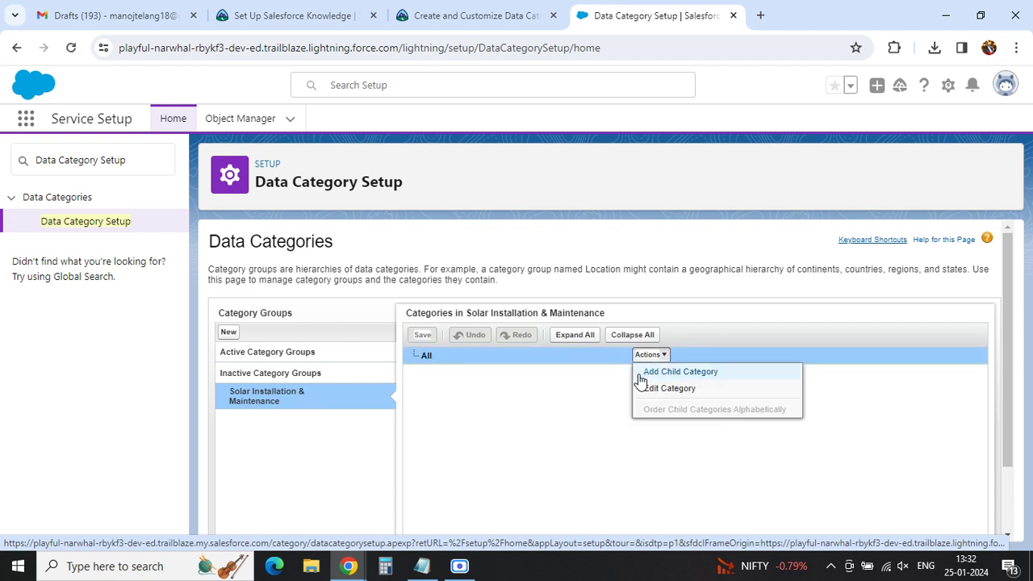
click(545, 387)
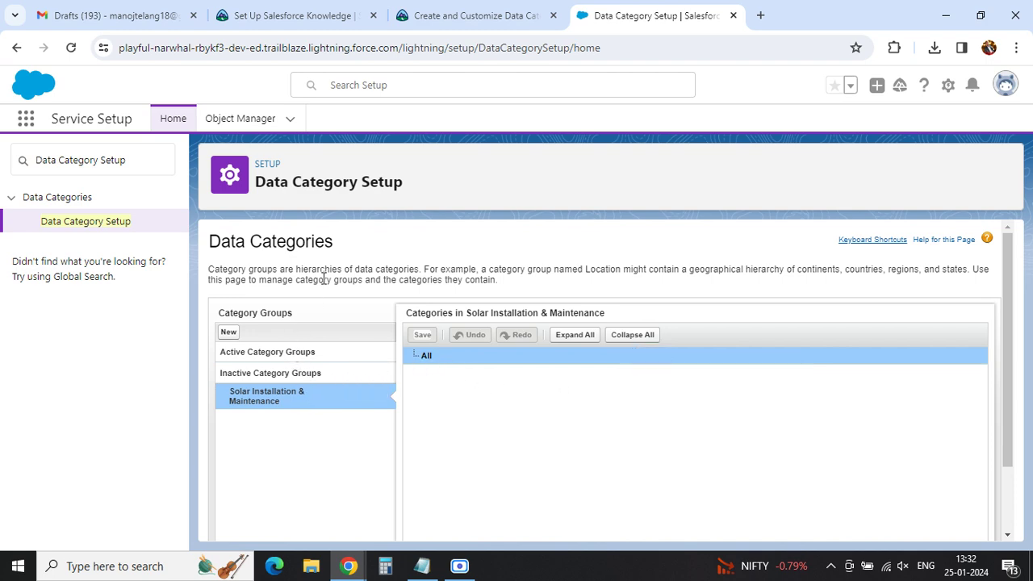
- Add Solar Panels as a child category under All in Solar Installation & Maintenance, following the Trailhead instructions
click(476, 15)
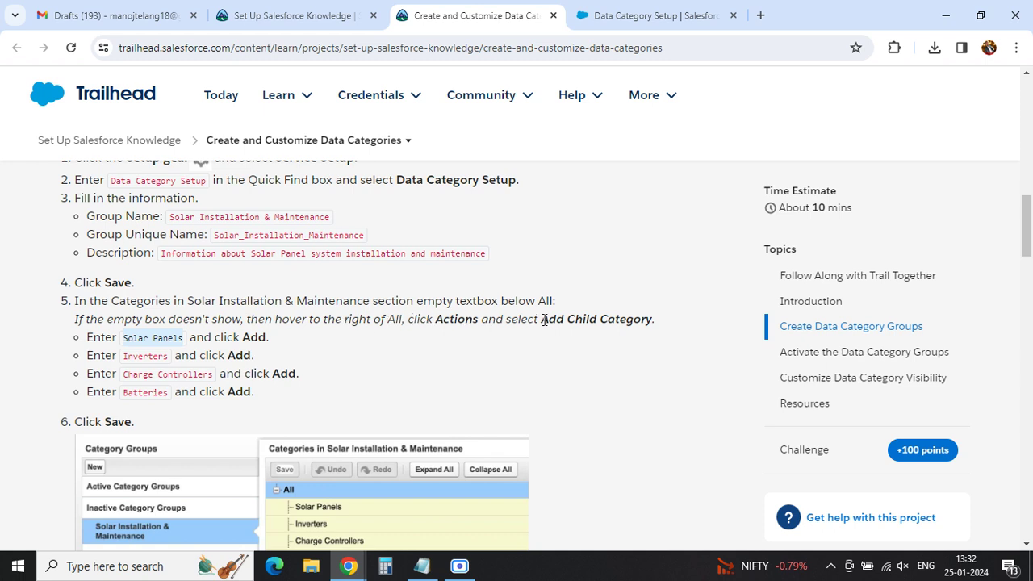
drag(542, 319, 656, 323)
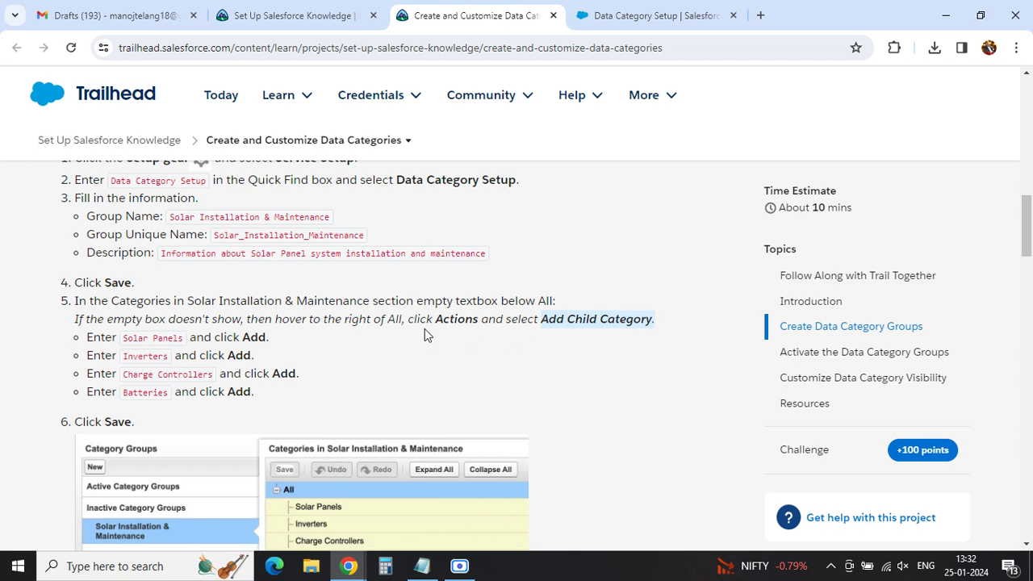
drag(437, 319, 621, 314)
click(616, 24)
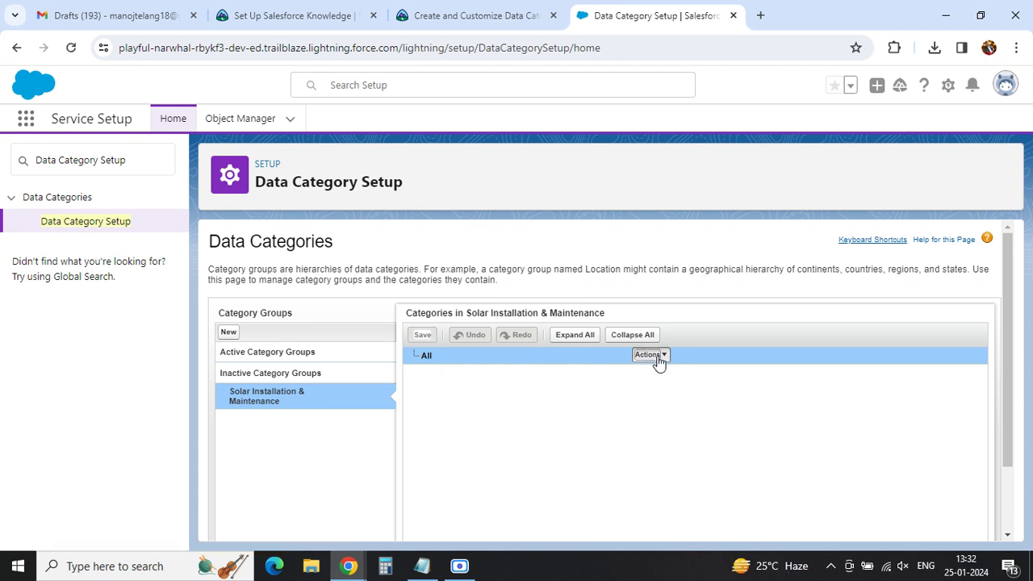
click(658, 359)
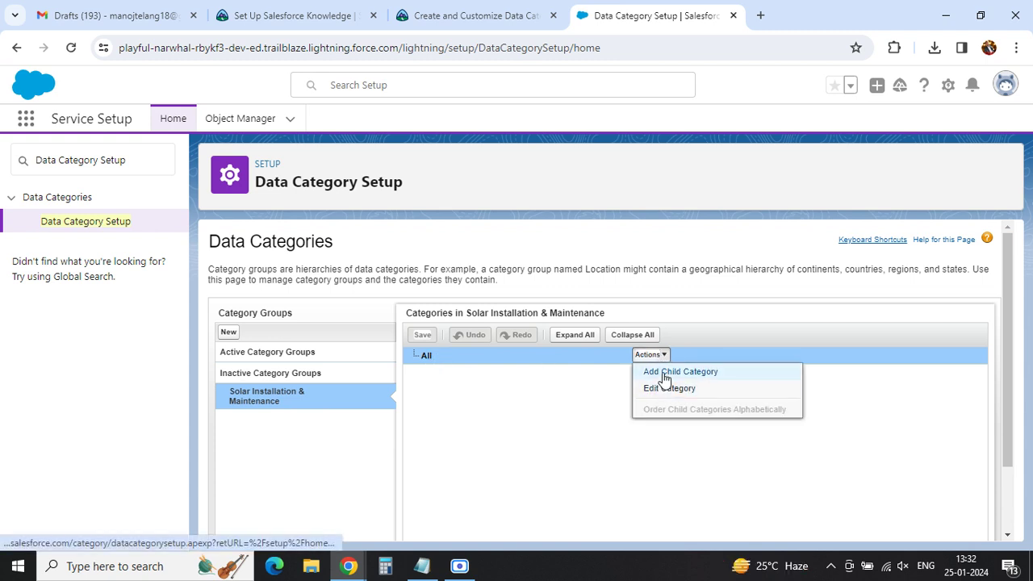
click(664, 373)
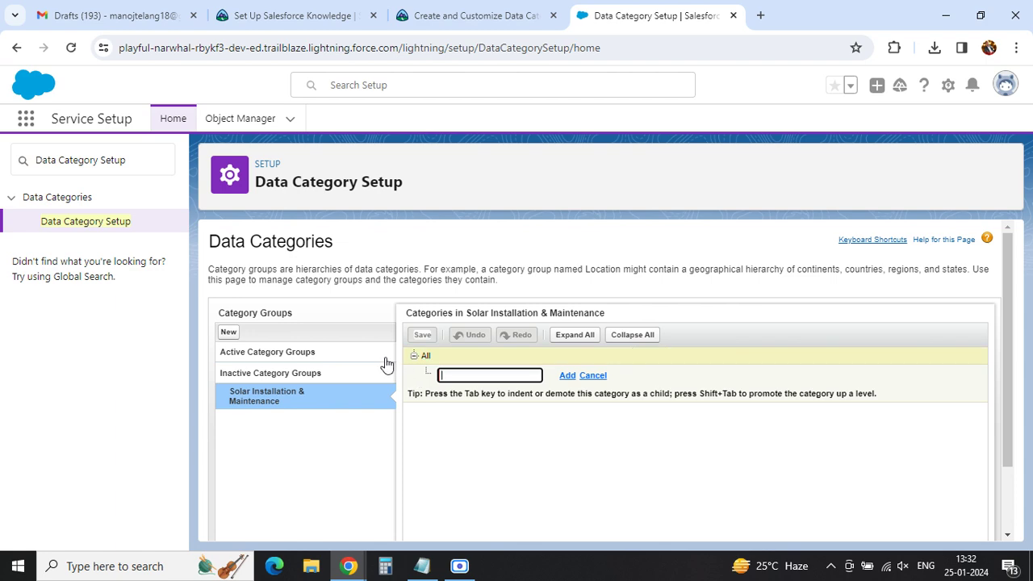
click(476, 15)
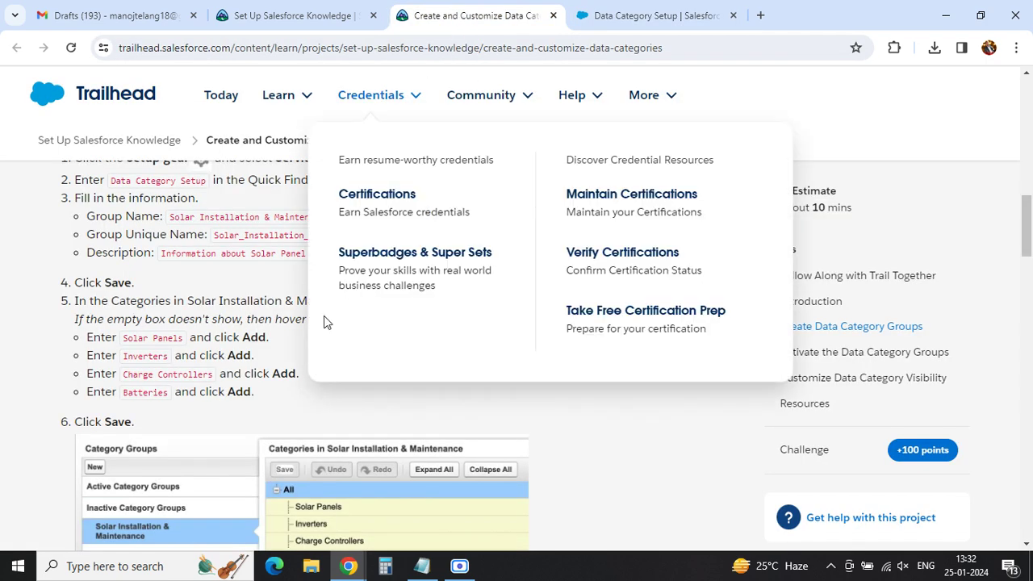
drag(124, 337, 183, 338)
key(ctrl+c)
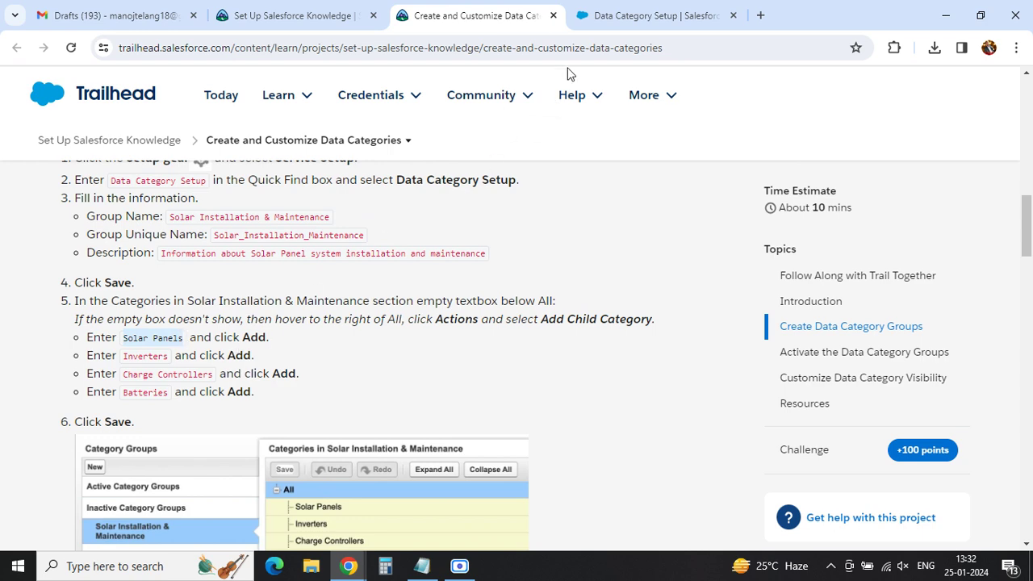
click(654, 15)
key(ctrl+v)
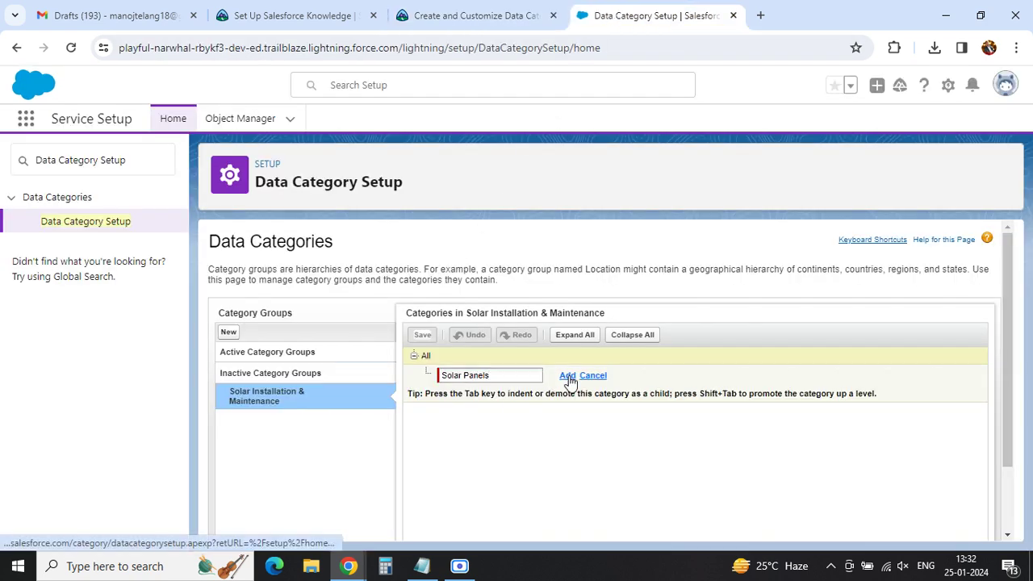
click(568, 375)
- Add the Inverters category below Solar Panels, copying its name from the Trailhead instructions
click(477, 15)
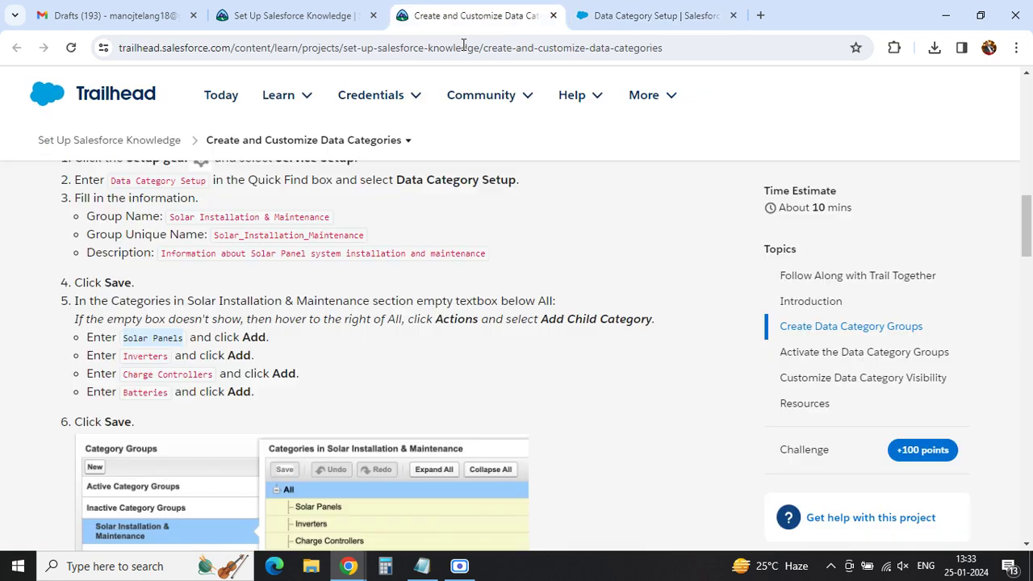
drag(125, 360, 174, 357)
key(ctrl+c)
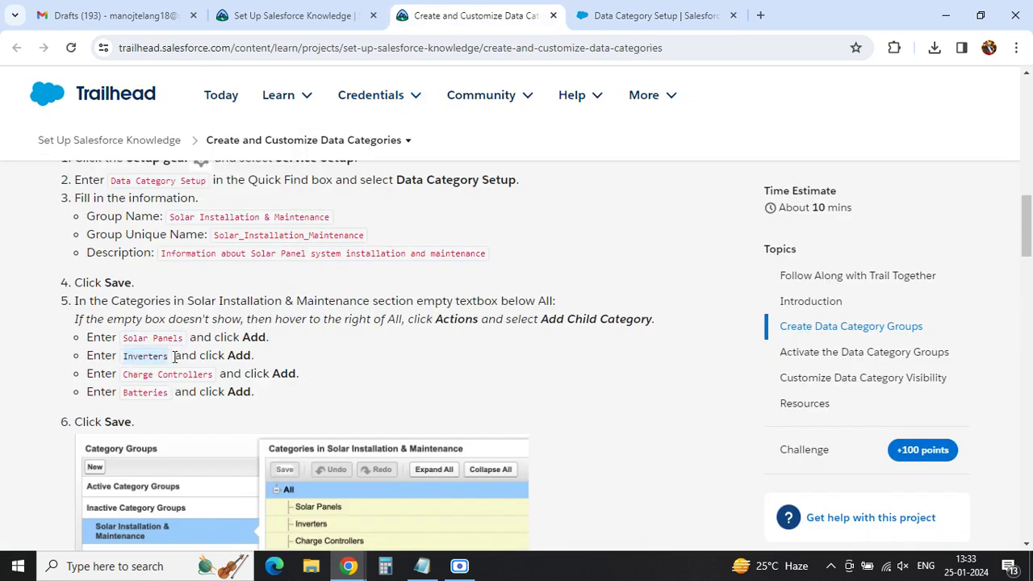
click(598, 18)
key(ctrl+v)
click(568, 393)
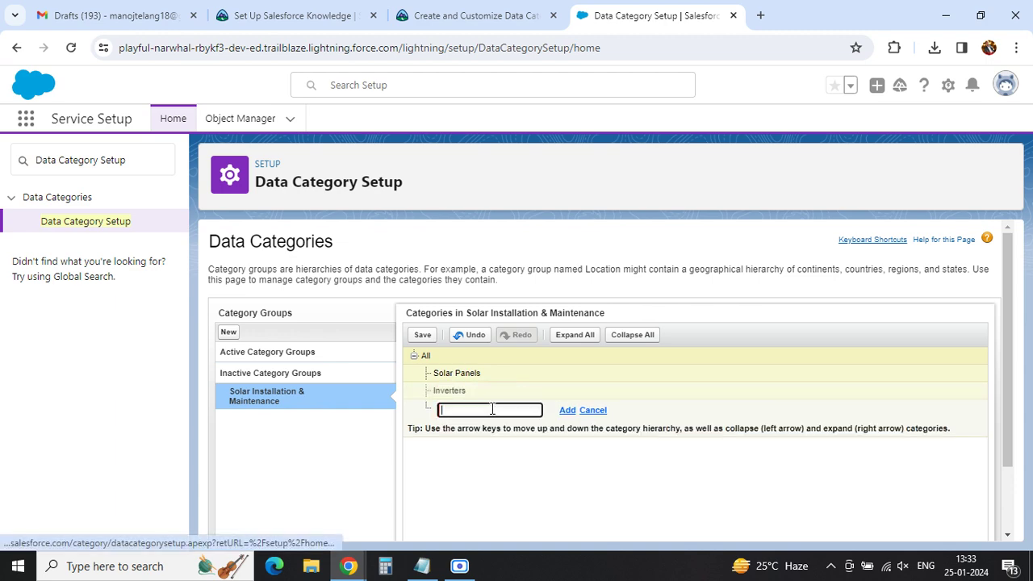
- Add the Charge Controllers category below Inverters, copying its name from the Trailhead instructions
click(476, 15)
drag(123, 375, 214, 376)
key(ctrl+c)
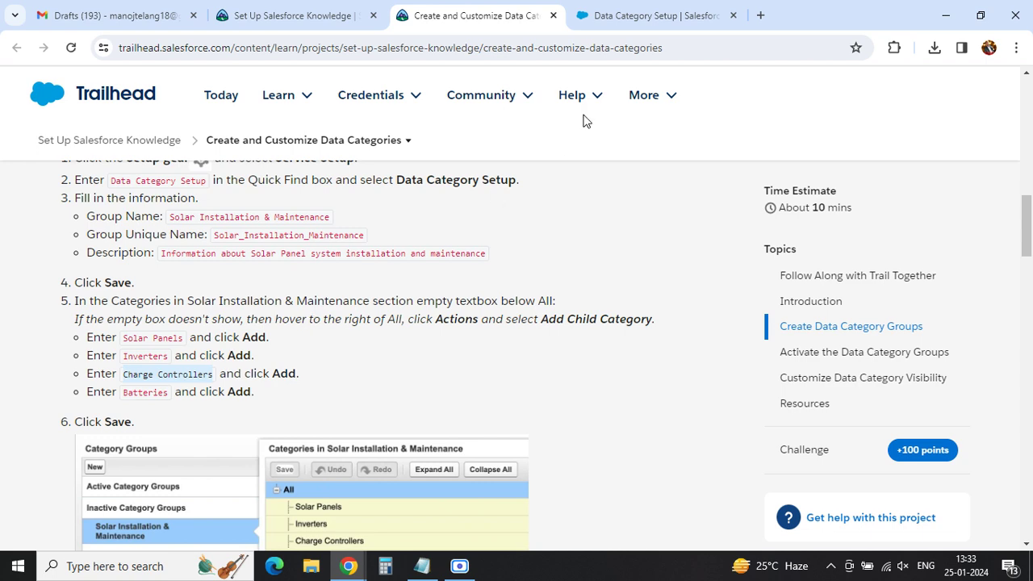
click(658, 18)
key(ctrl+v)
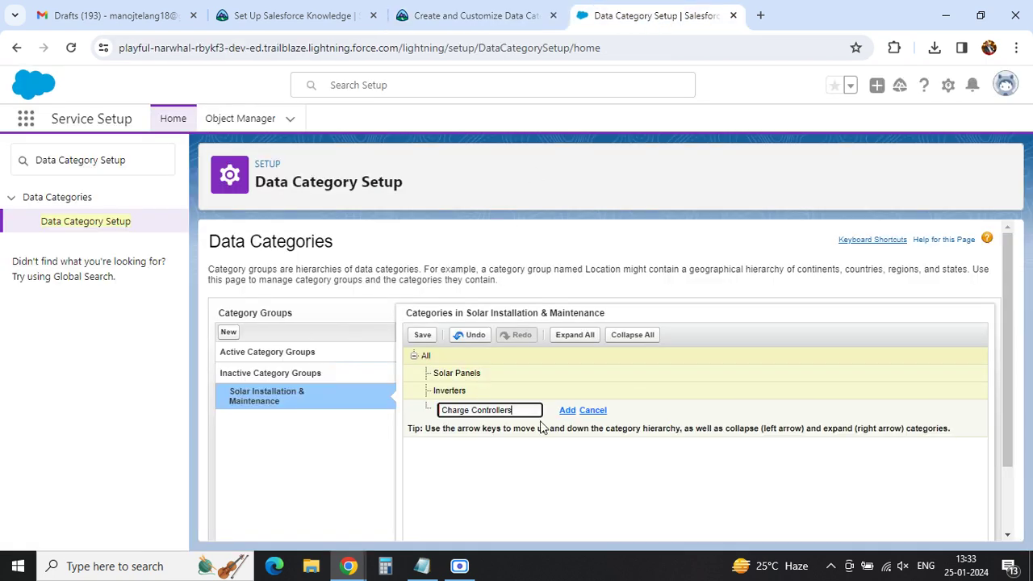
click(567, 412)
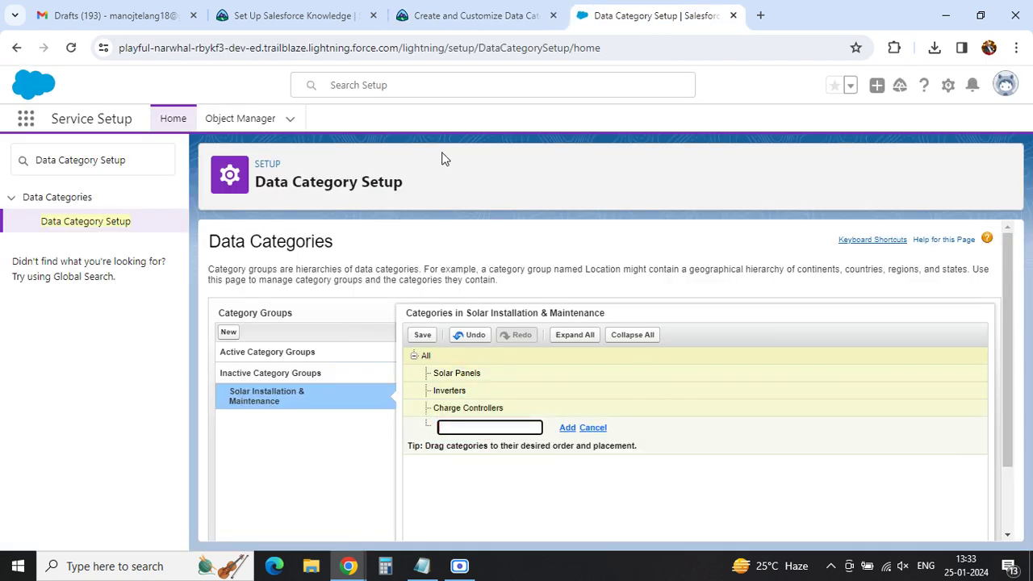
- Add the Batteries category below Charge Controllers, copying its name from the Trailhead instructions
click(468, 18)
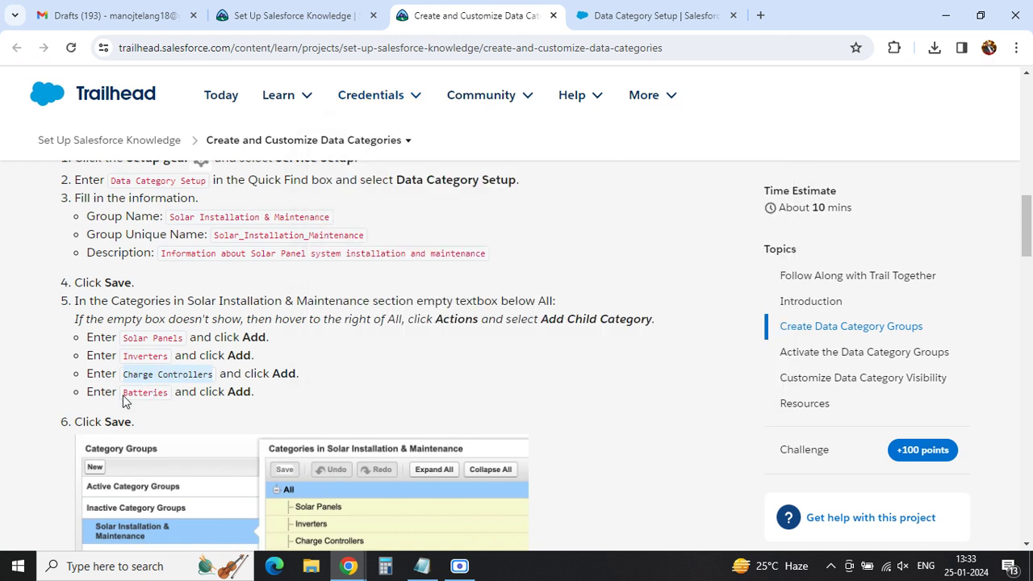
drag(123, 393, 162, 396)
key(ctrl+c)
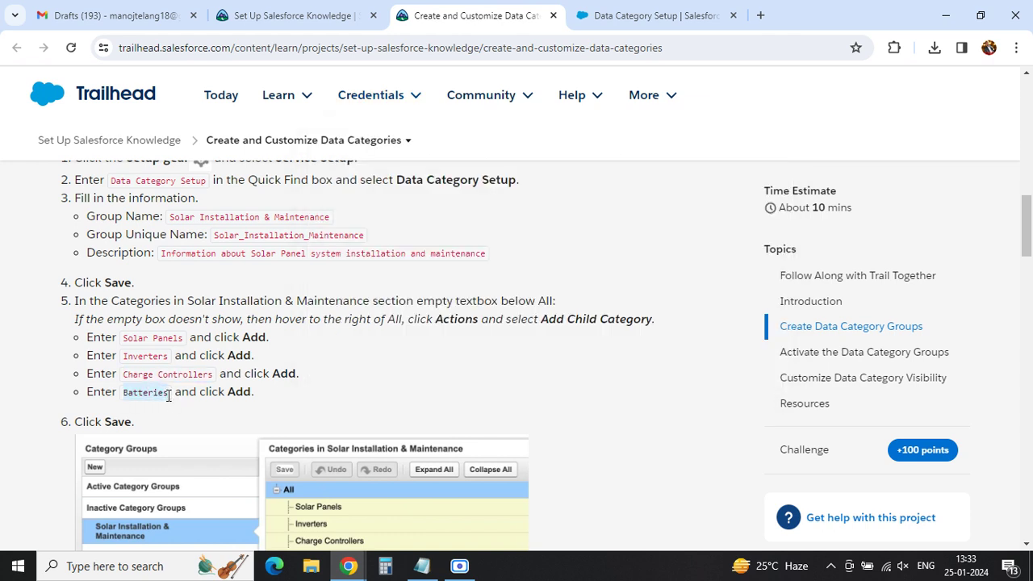
click(614, 18)
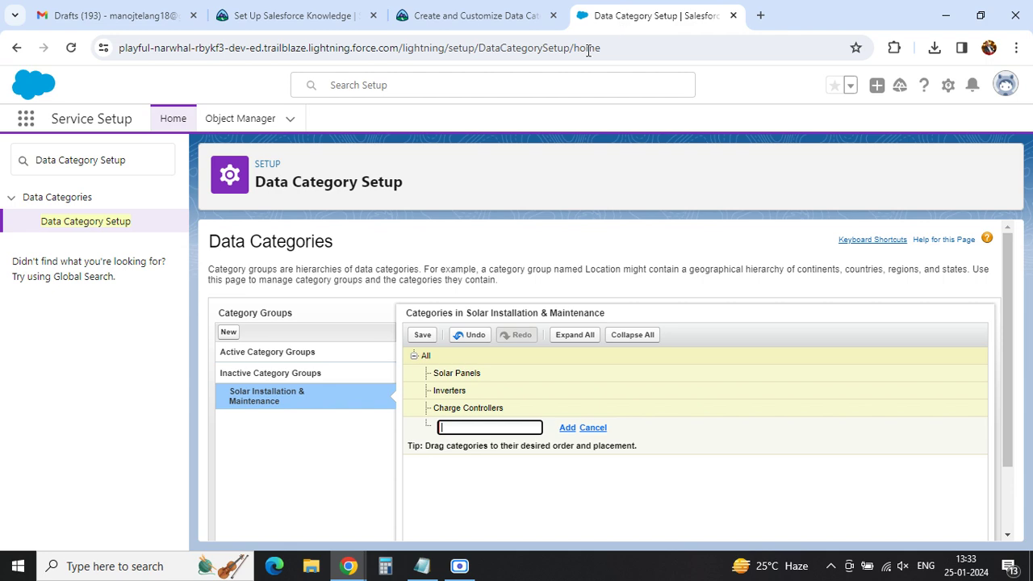
key(ctrl+v)
click(568, 428)
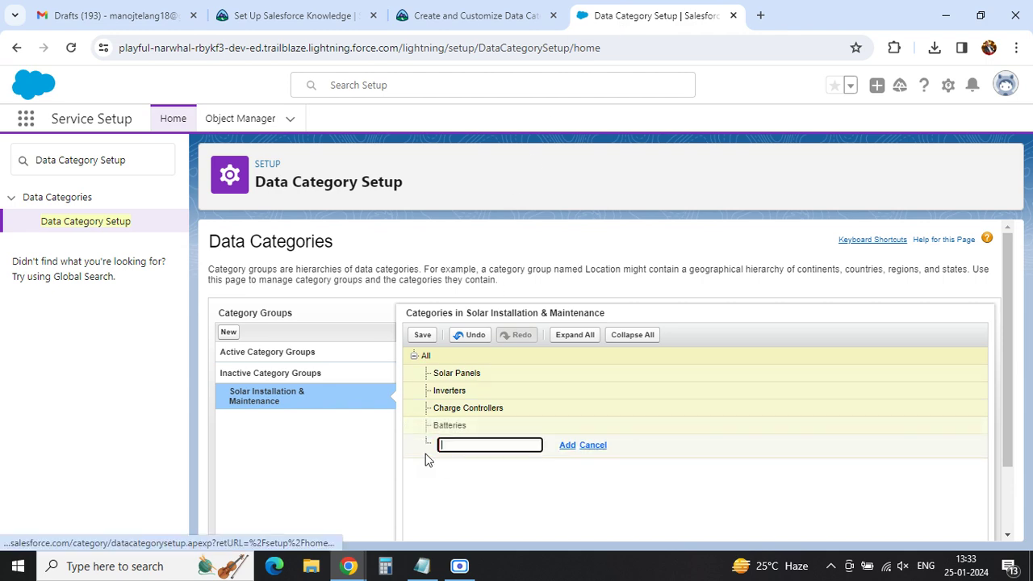
- Check the next Trailhead instruction and save the categories in Solar Installation & Maintenance
click(477, 17)
scroll(202, 412, down, 3)
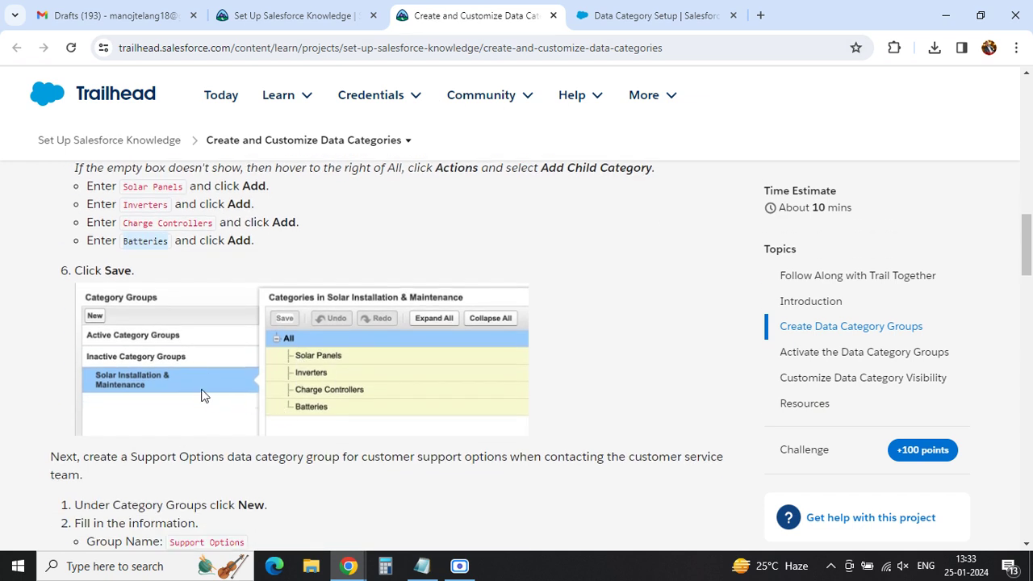
double_click(121, 269)
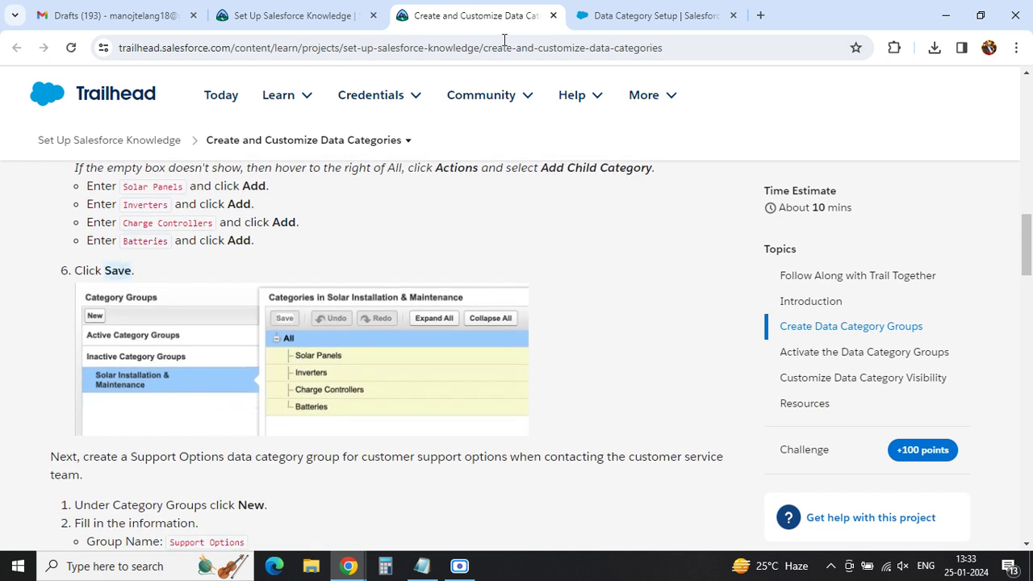
click(597, 15)
click(427, 336)
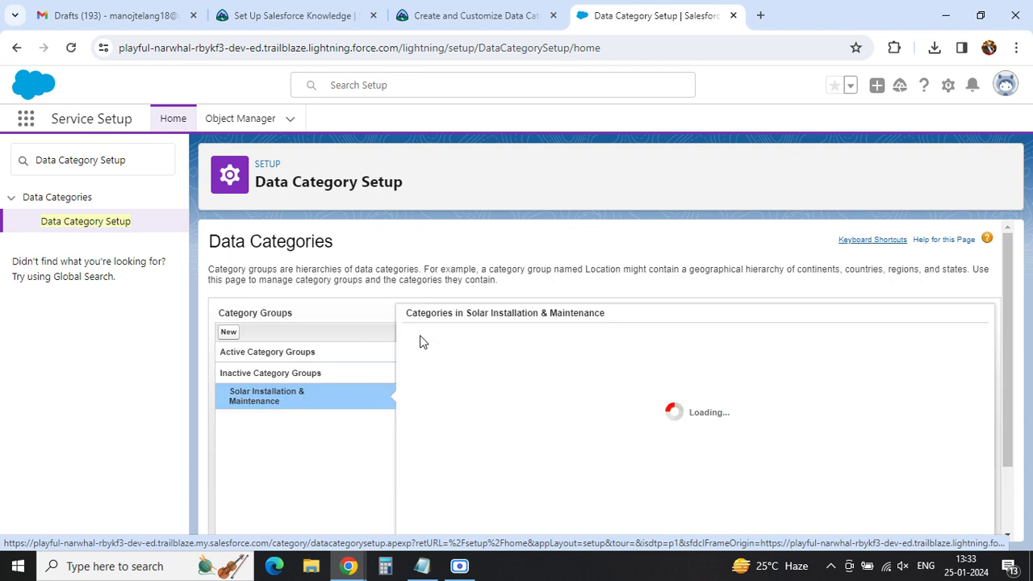
- Read the Trailhead instructions for the Support Options group and start a new category group in Data Category Setup
click(484, 16)
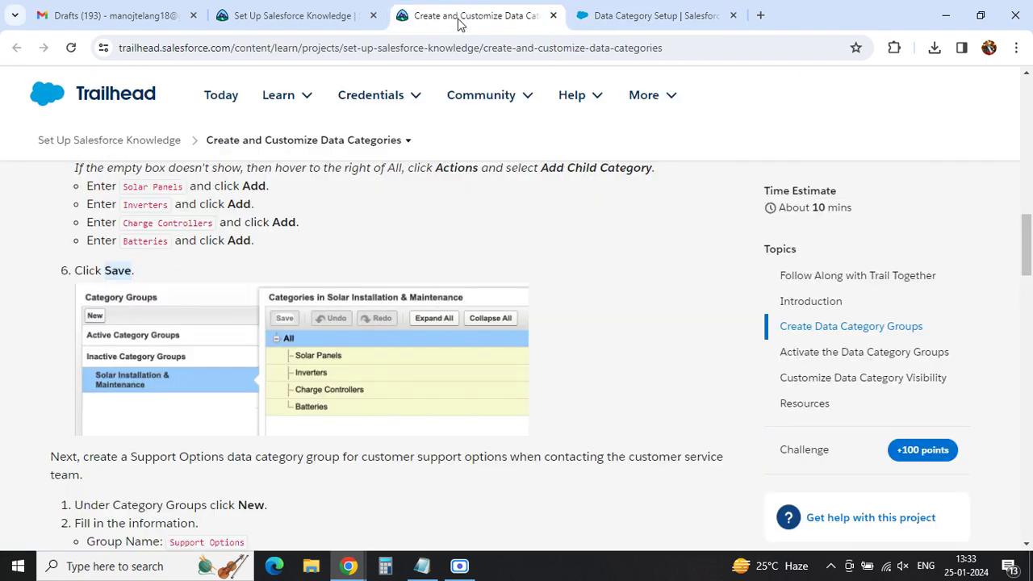
scroll(175, 390, down, 2)
scroll(175, 389, up, 1)
scroll(133, 347, down, 3)
drag(96, 232, 719, 245)
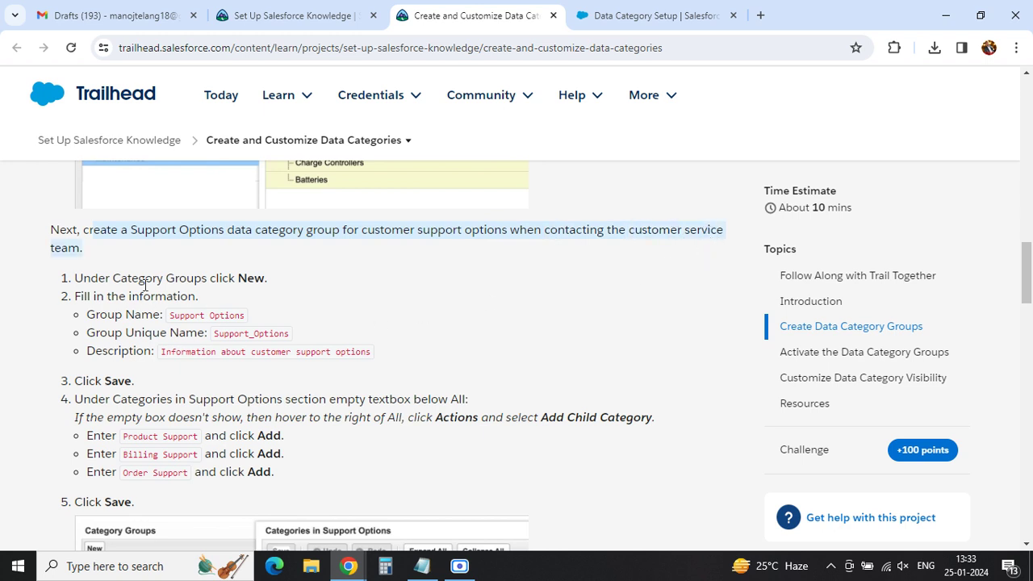
double_click(250, 278)
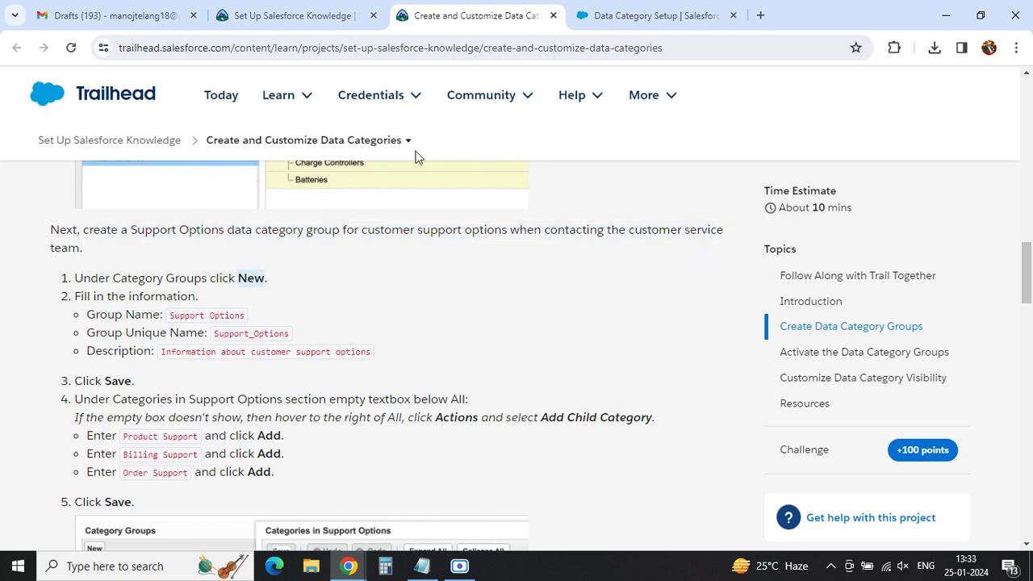
click(620, 17)
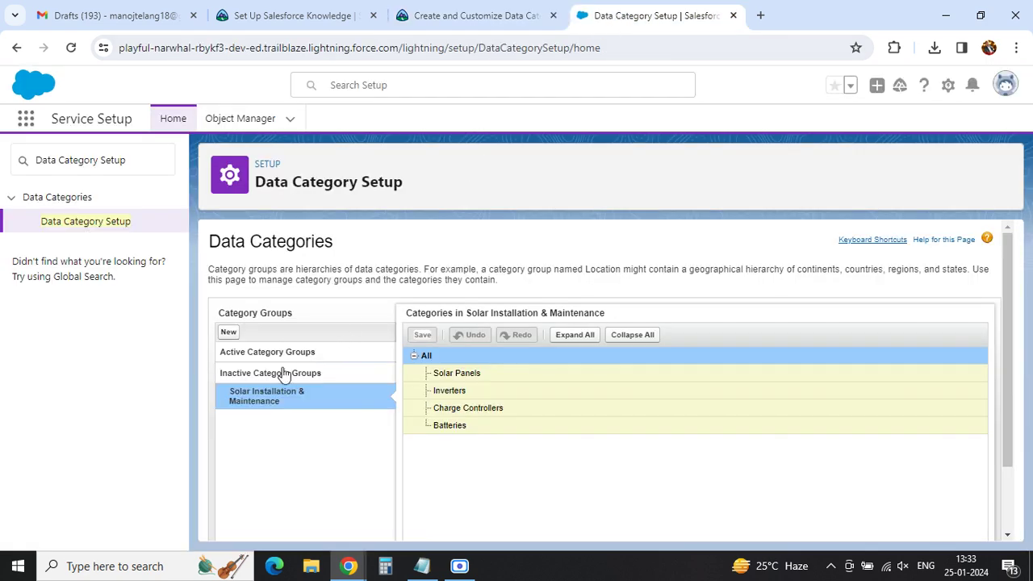
mouse_move(483, 363)
click(484, 17)
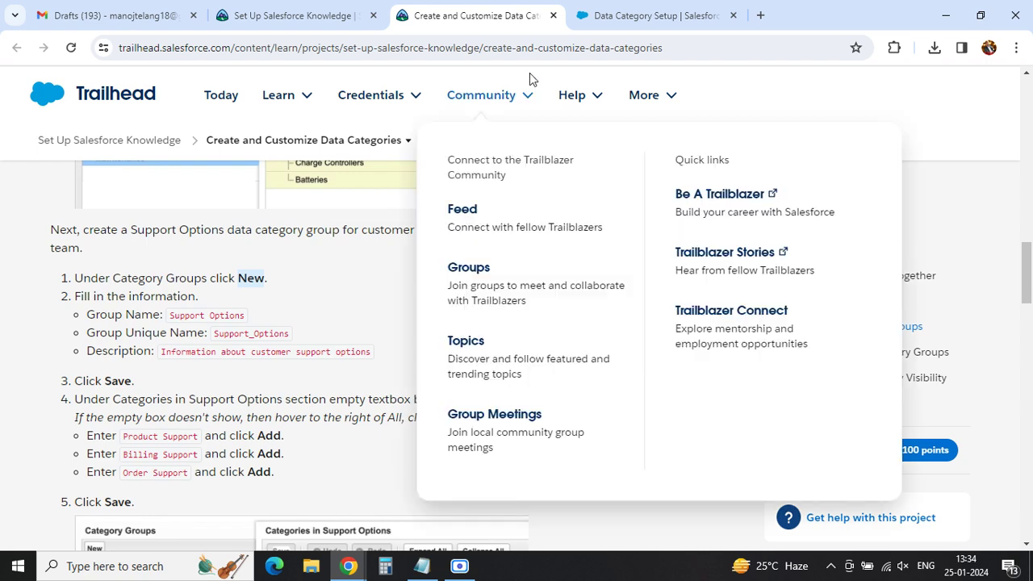
click(603, 18)
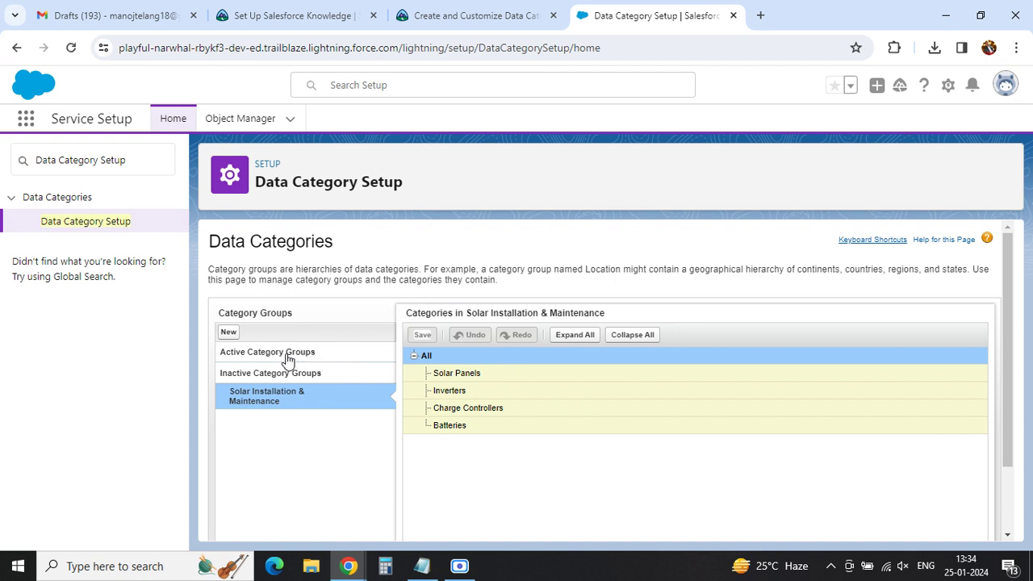
click(231, 333)
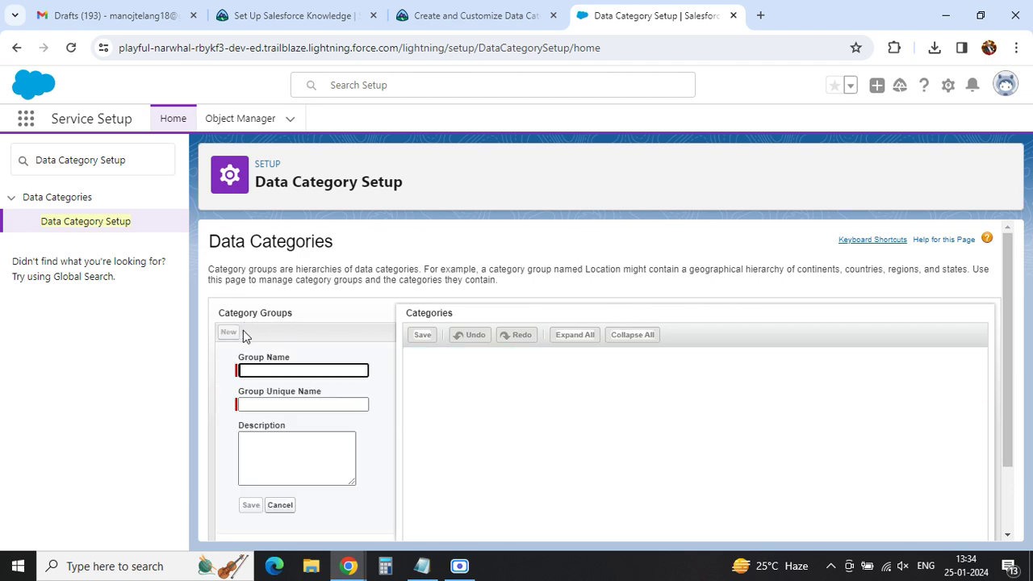
- Name the new category group Support Options, copied from the Trailhead instructions, with Support_Options as its unique name
click(468, 16)
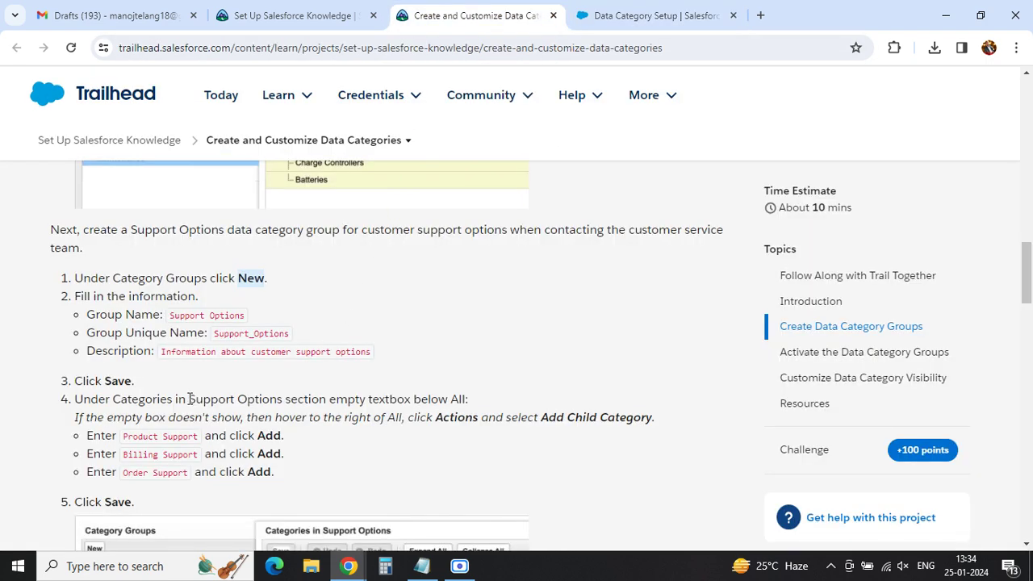
drag(171, 315, 247, 317)
key(ctrl+c)
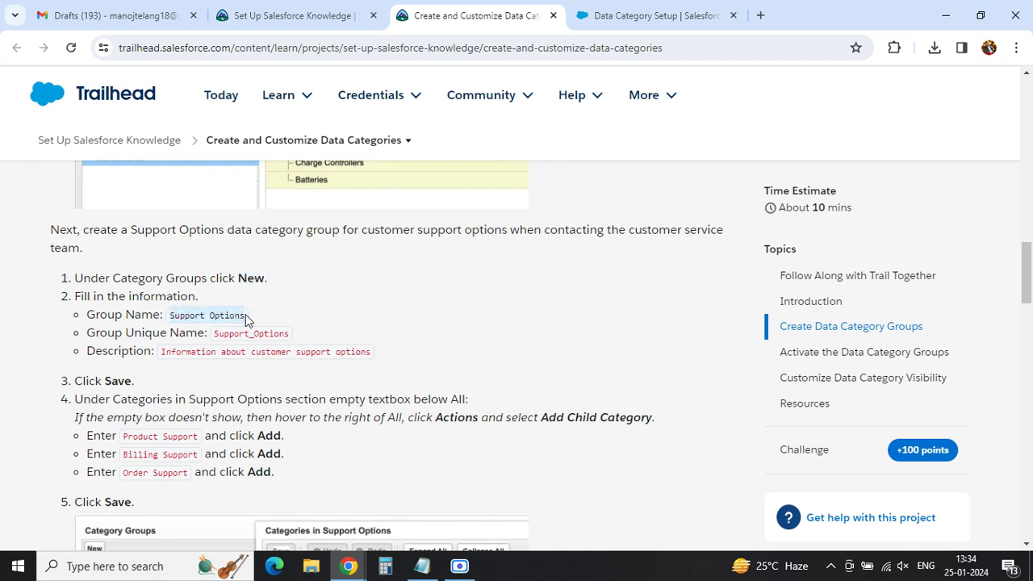
click(638, 16)
click(368, 367)
key(ctrl+v)
click(294, 406)
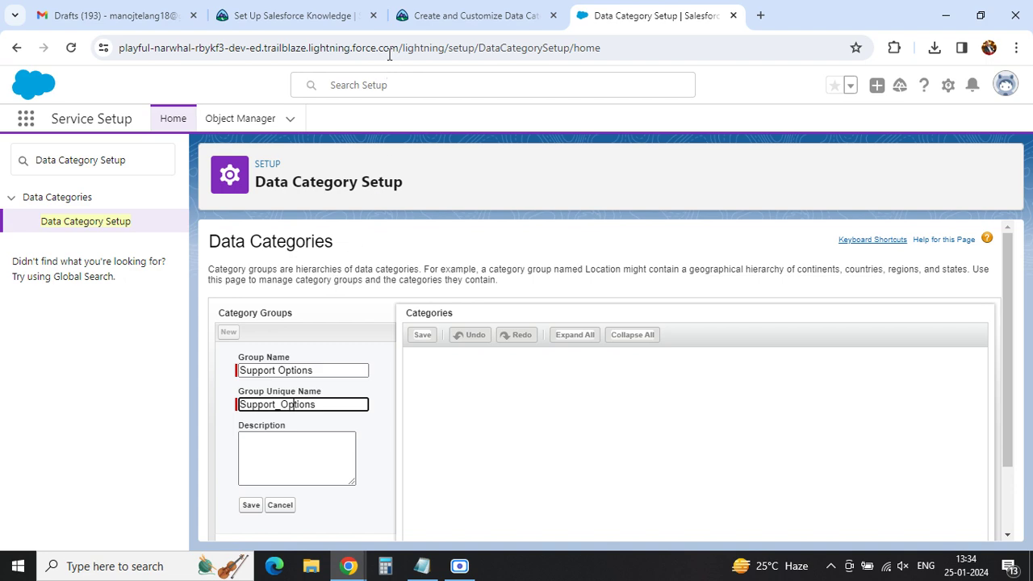
- Add the description "Information about customer support options" from the Trailhead instructions and save the category group
click(456, 16)
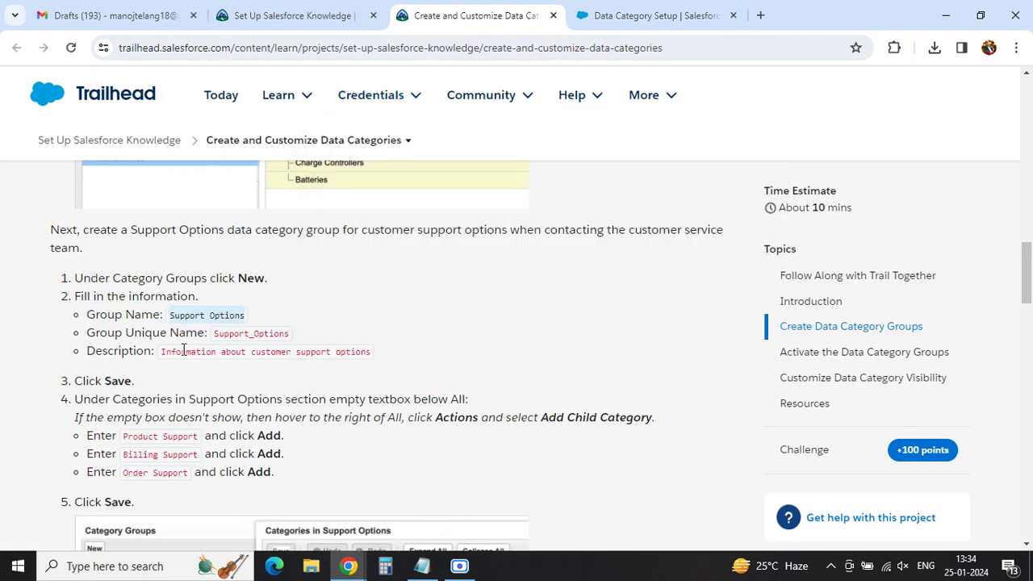
drag(157, 352, 376, 352)
key(ctrl+c)
click(595, 14)
click(304, 435)
key(ctrl+v)
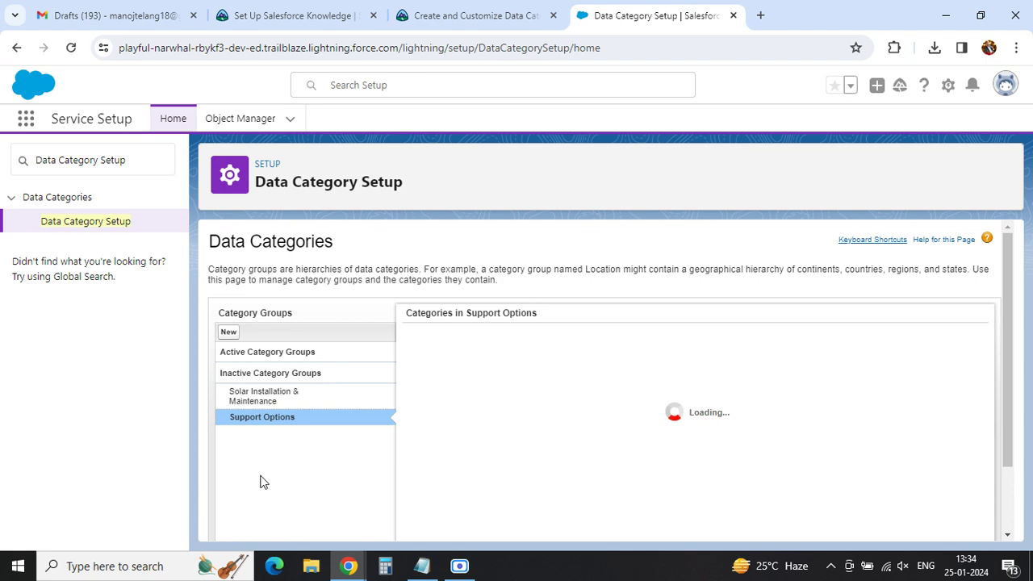
- Add Product Support, copied from the Trailhead instructions, as a category under All in Support Options
click(461, 16)
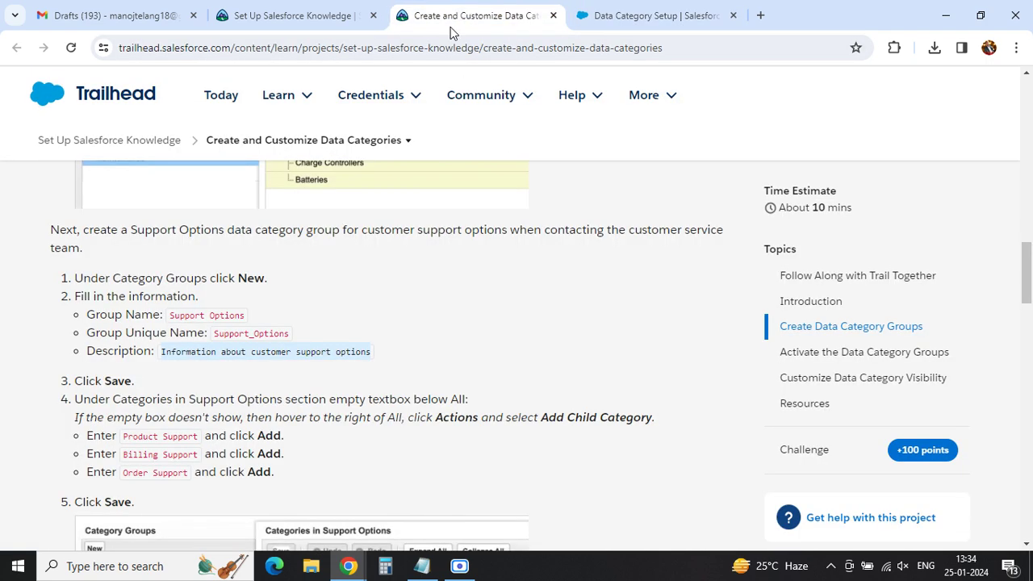
scroll(155, 399, down, 1)
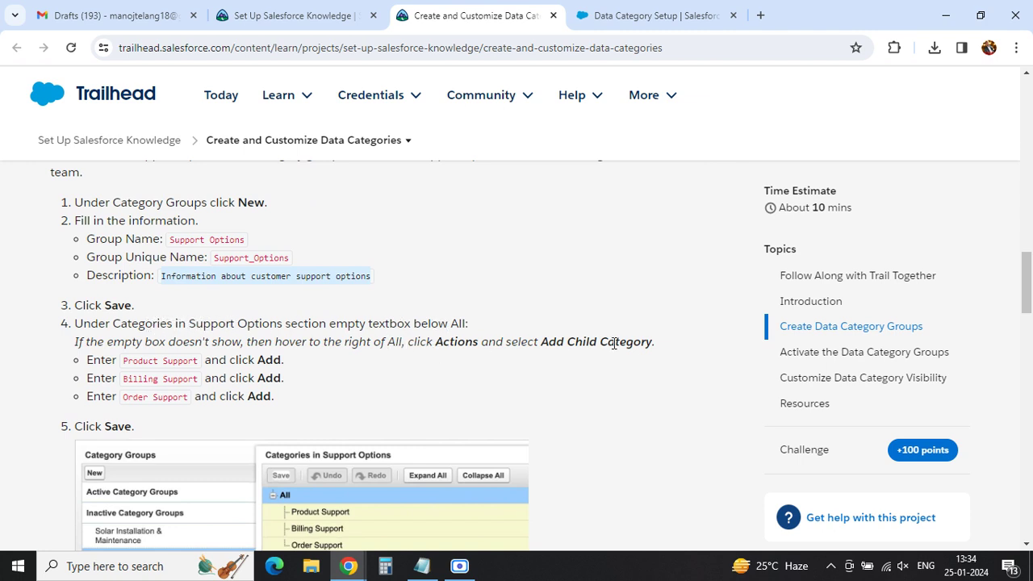
drag(125, 359, 199, 359)
key(ctrl+c)
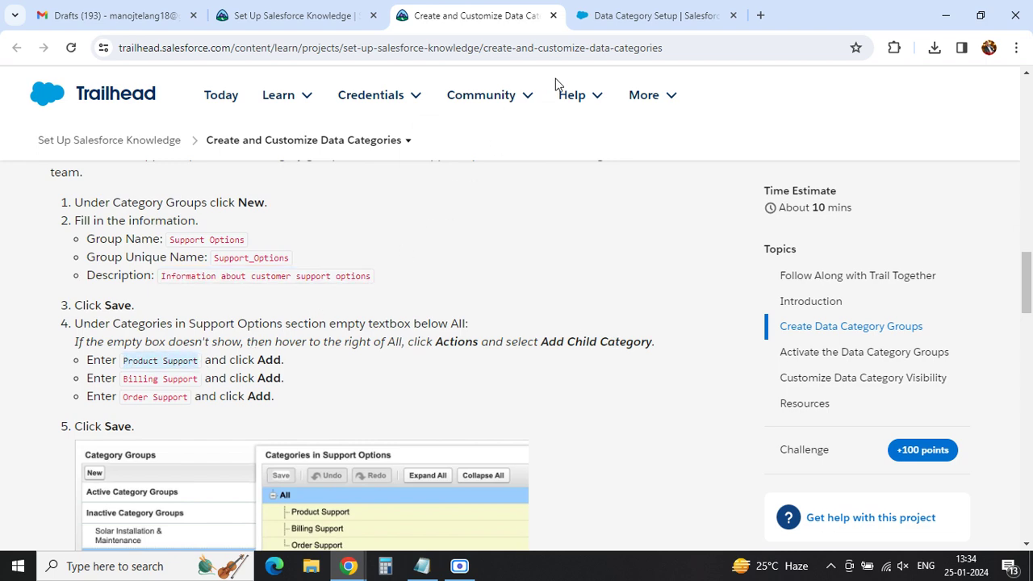
click(622, 16)
click(446, 379)
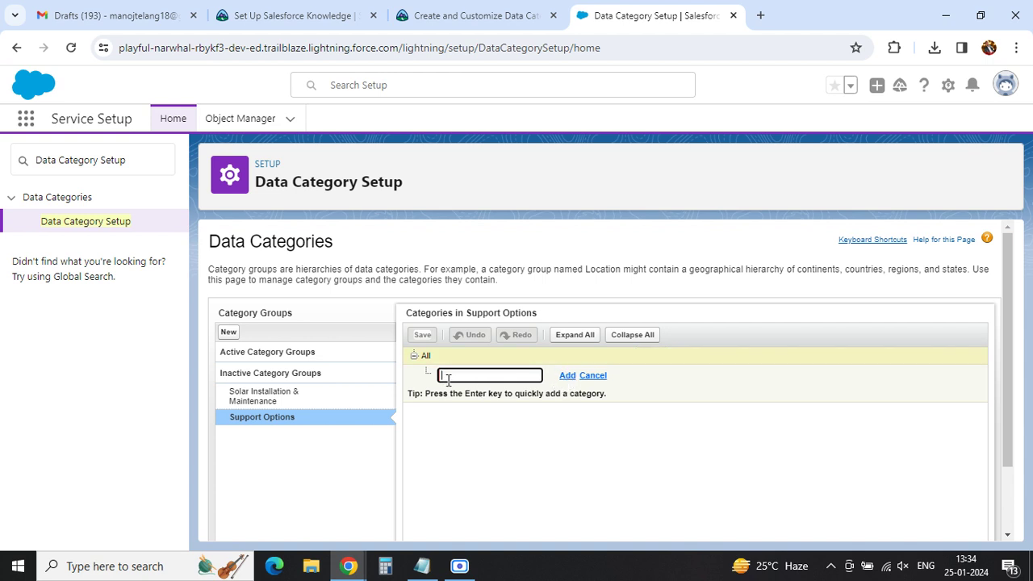
key(ctrl+v)
click(566, 376)
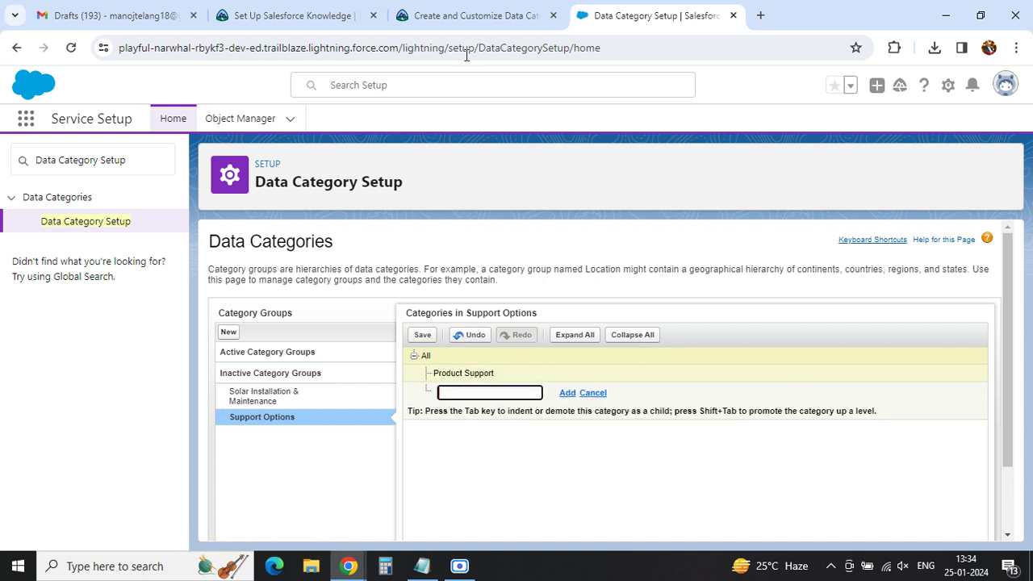
- Add Billing Support, copied from the Trailhead instructions, as the second category under All in Support Options
click(469, 16)
drag(124, 379, 196, 380)
key(ctrl+c)
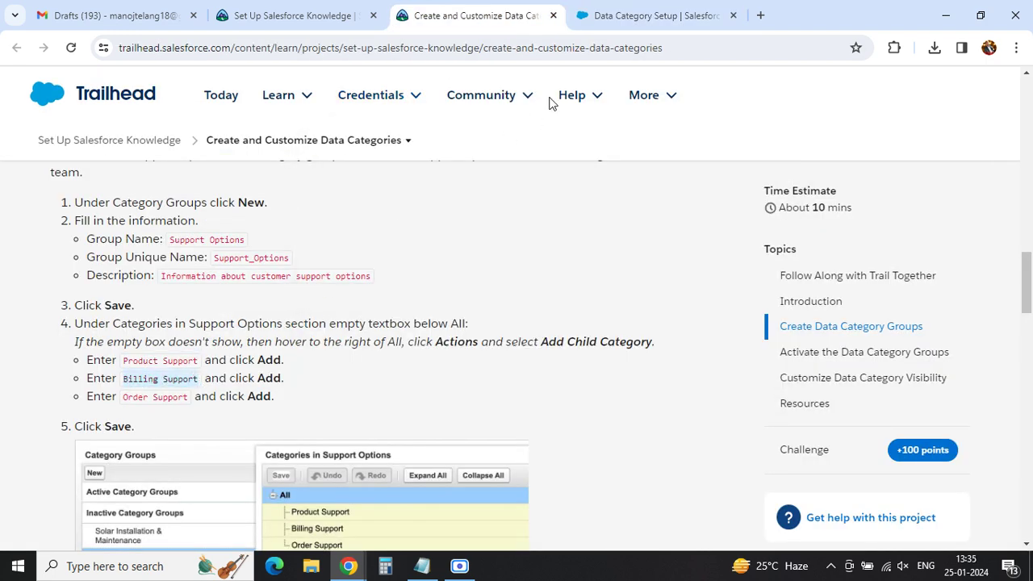
click(613, 16)
key(ctrl+v)
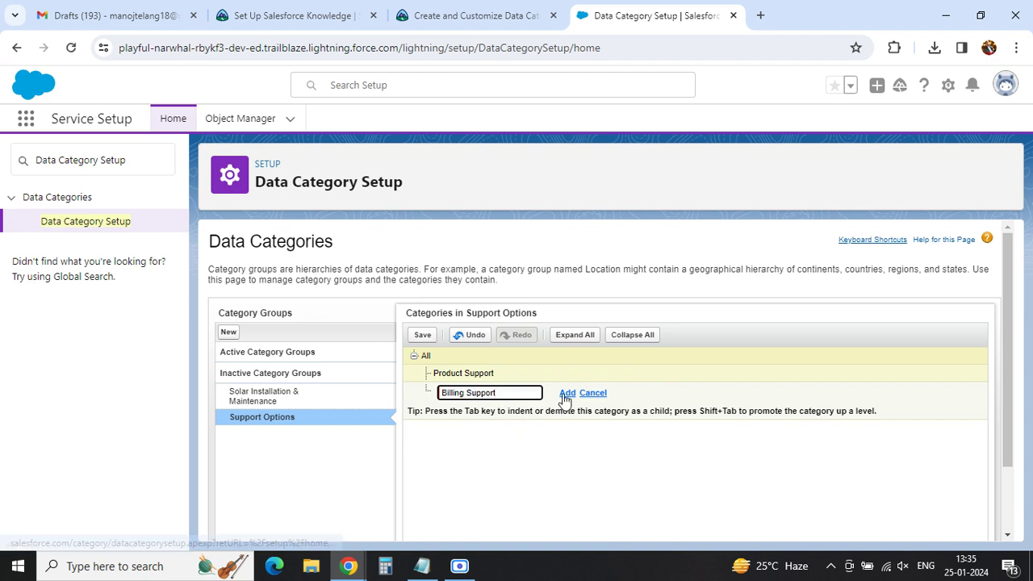
click(566, 394)
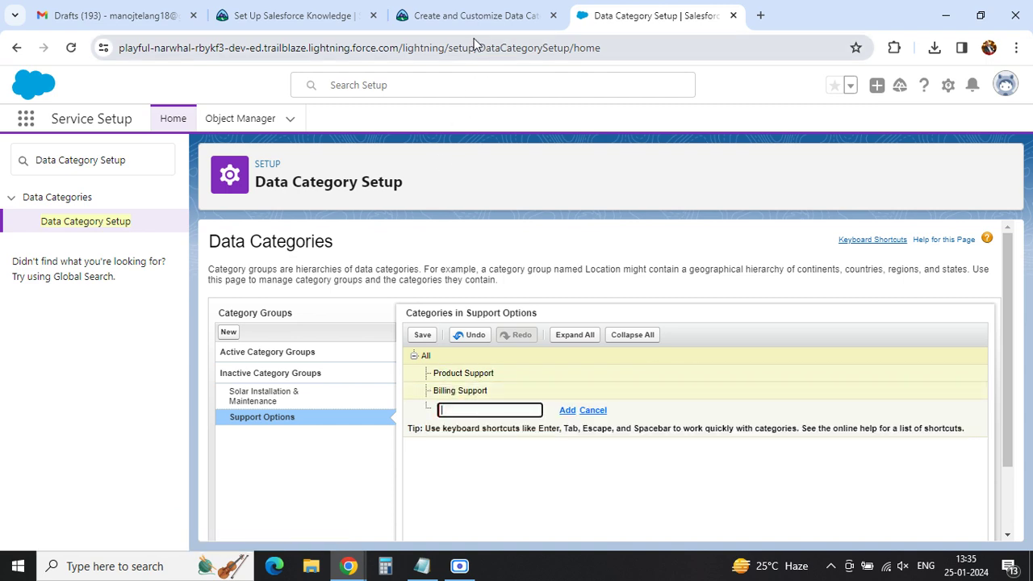
- Add Order Support from the Trailhead instructions as the third category under All and save the Support Options categories
click(481, 17)
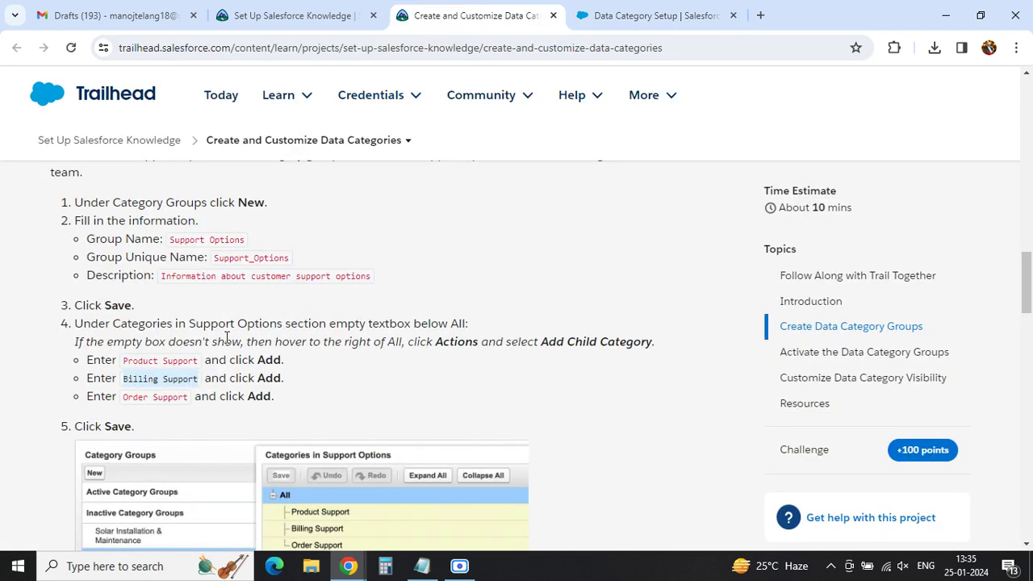
drag(125, 399, 184, 397)
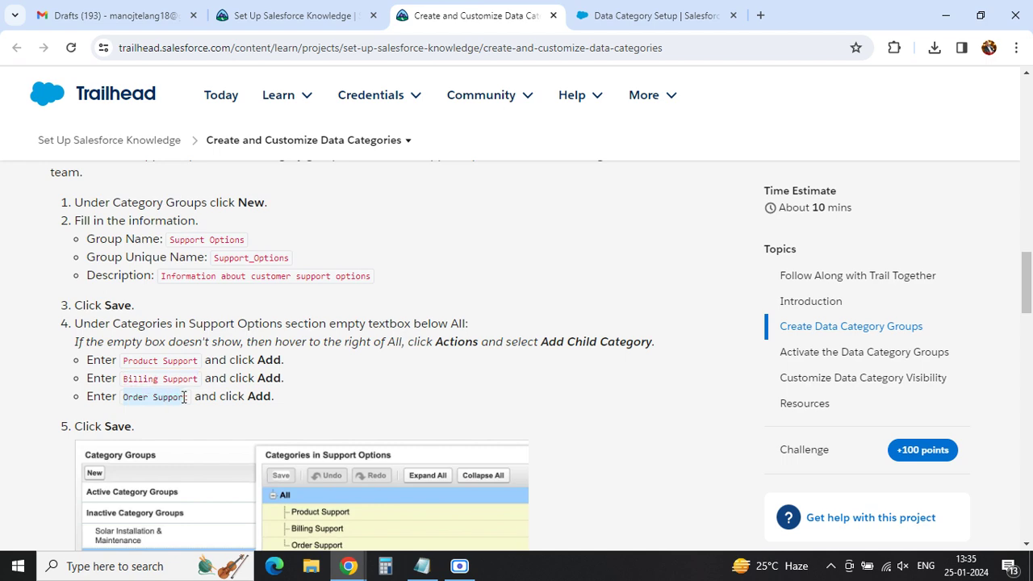
click(611, 17)
key(ctrl+v)
click(568, 412)
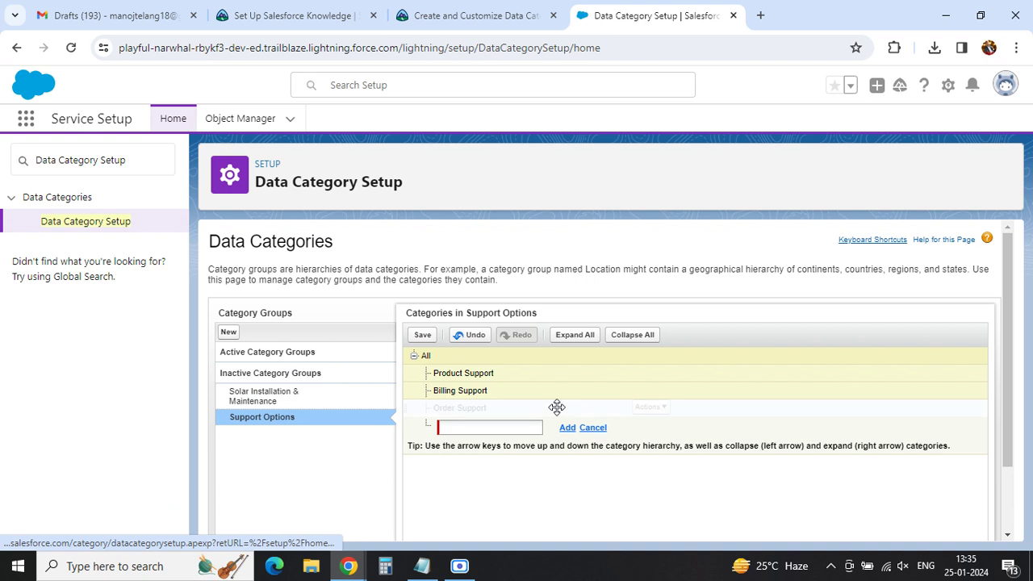
click(422, 334)
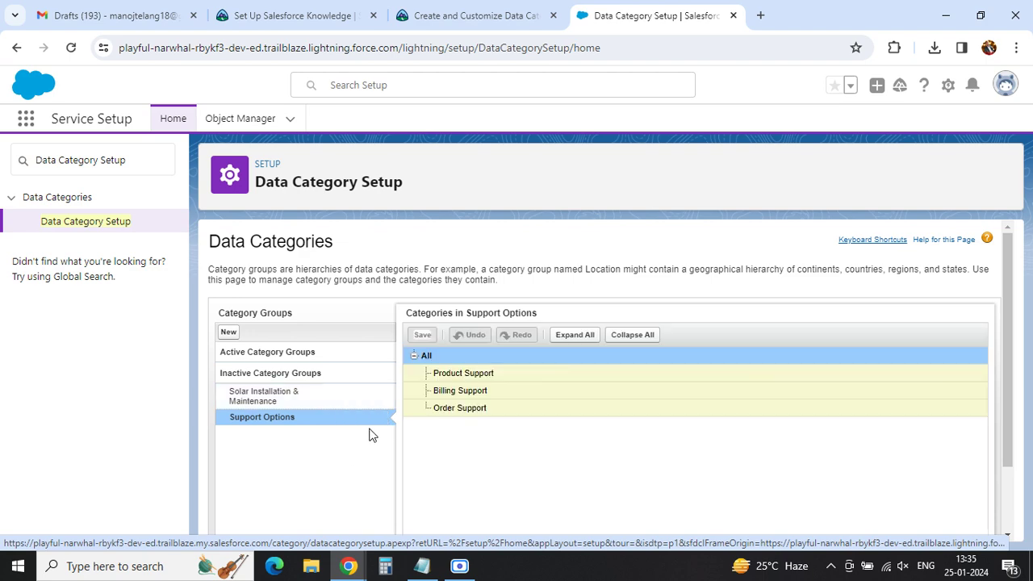
- Read the Trailhead instructions for activating the data category groups and find Solar Installation & Maintenance among the inactive groups
click(486, 24)
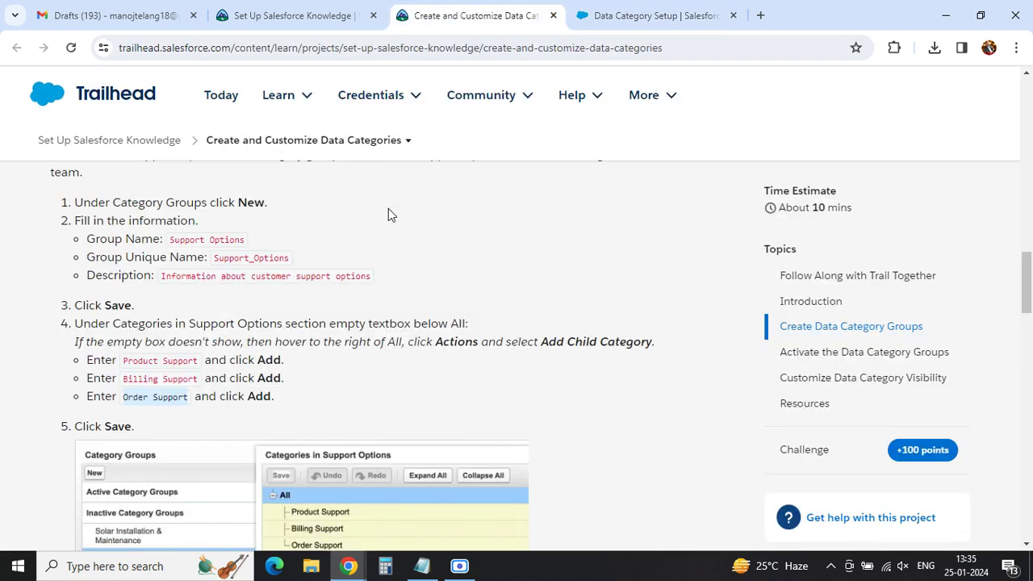
scroll(224, 431, down, 5)
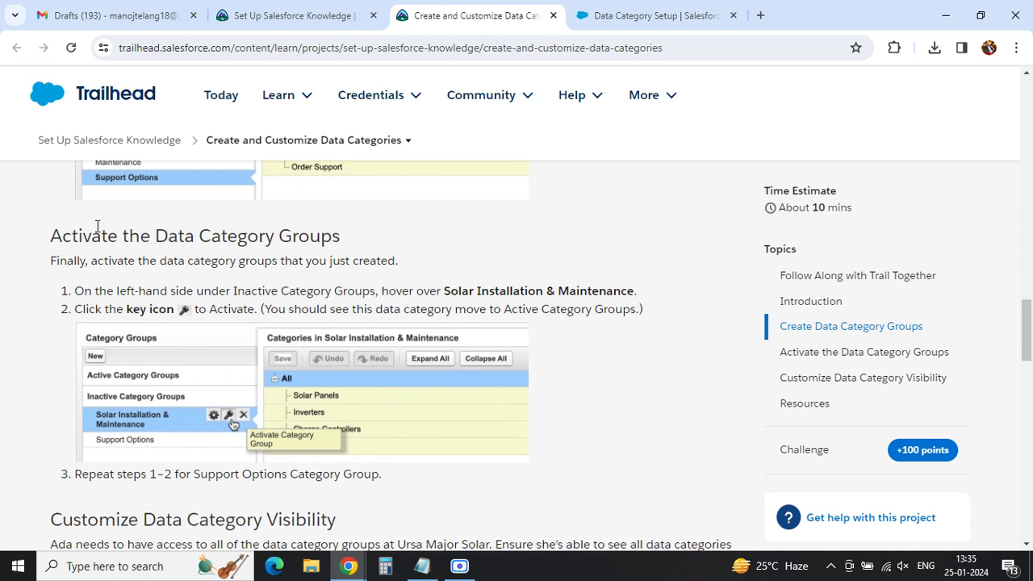
drag(119, 236, 342, 242)
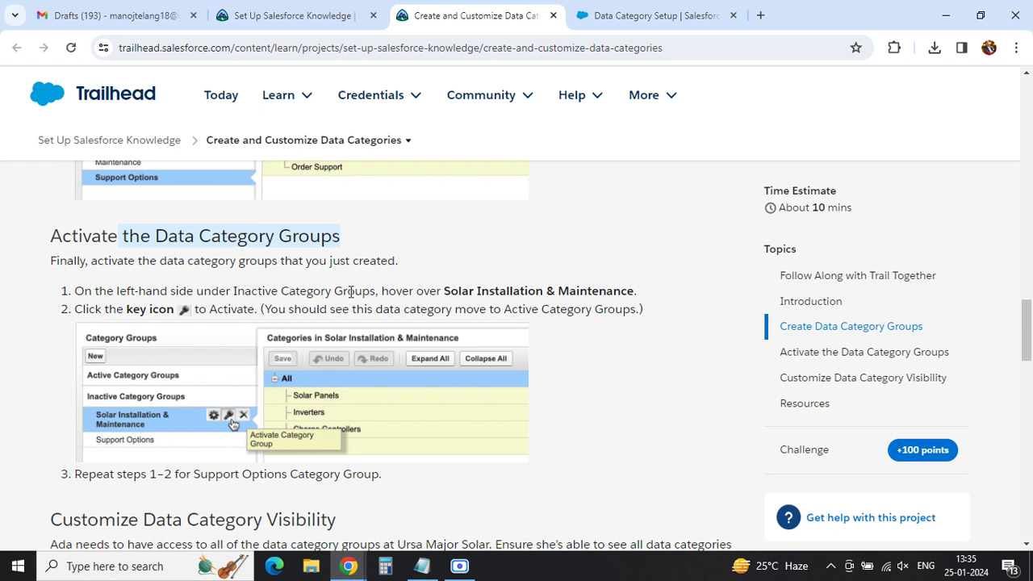
drag(447, 294, 635, 294)
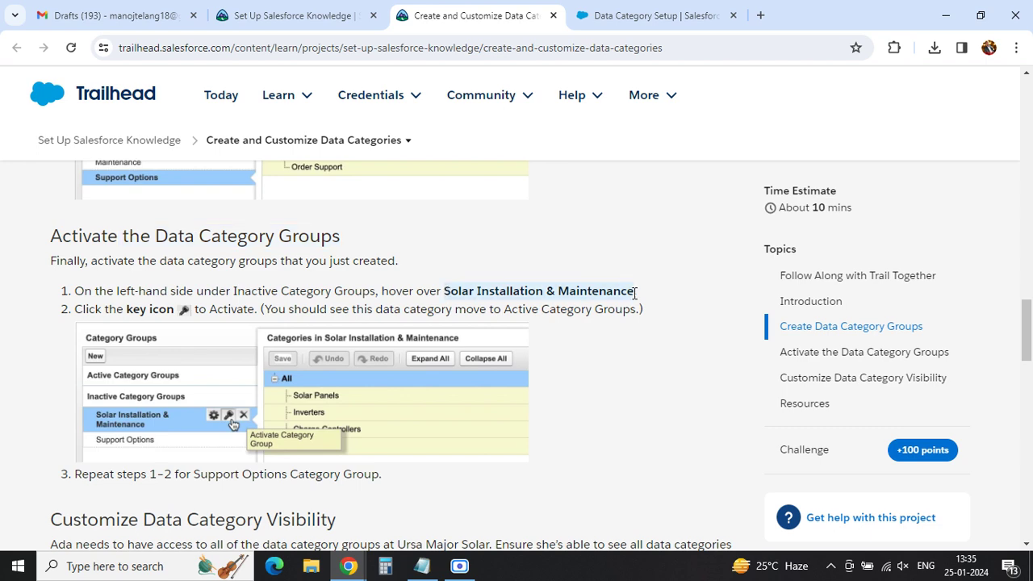
click(635, 12)
mouse_move(249, 392)
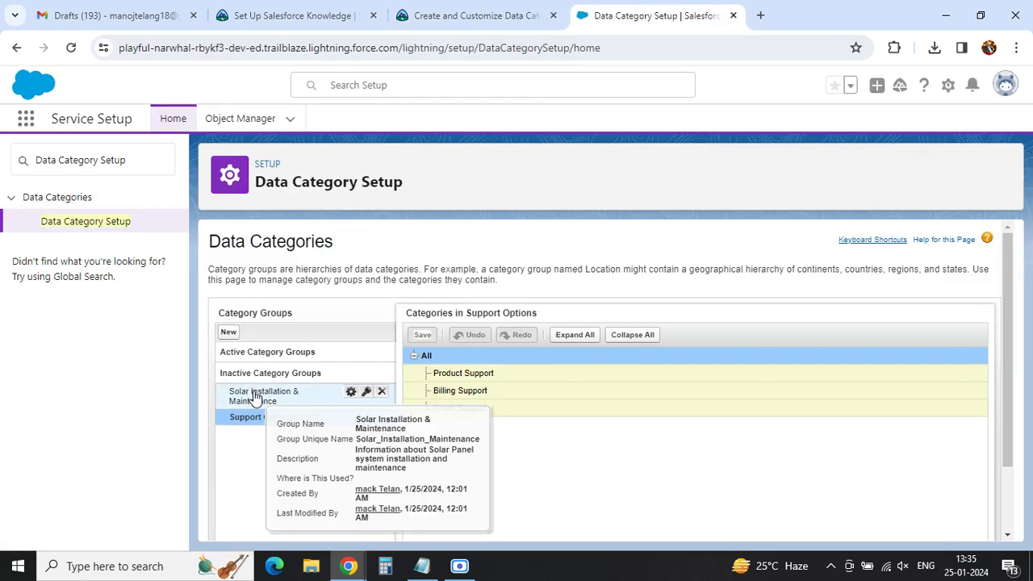
click(462, 15)
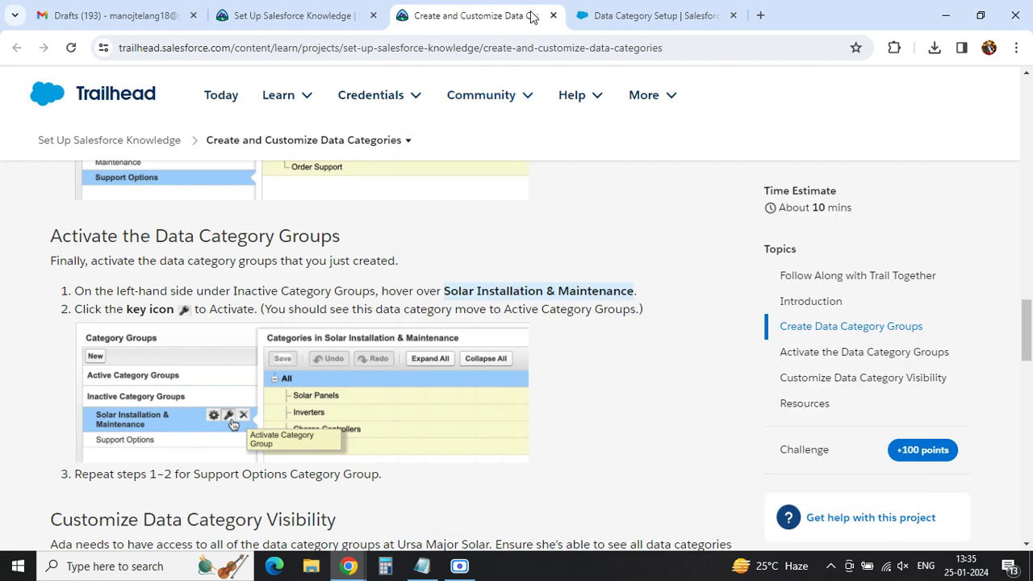
click(703, 14)
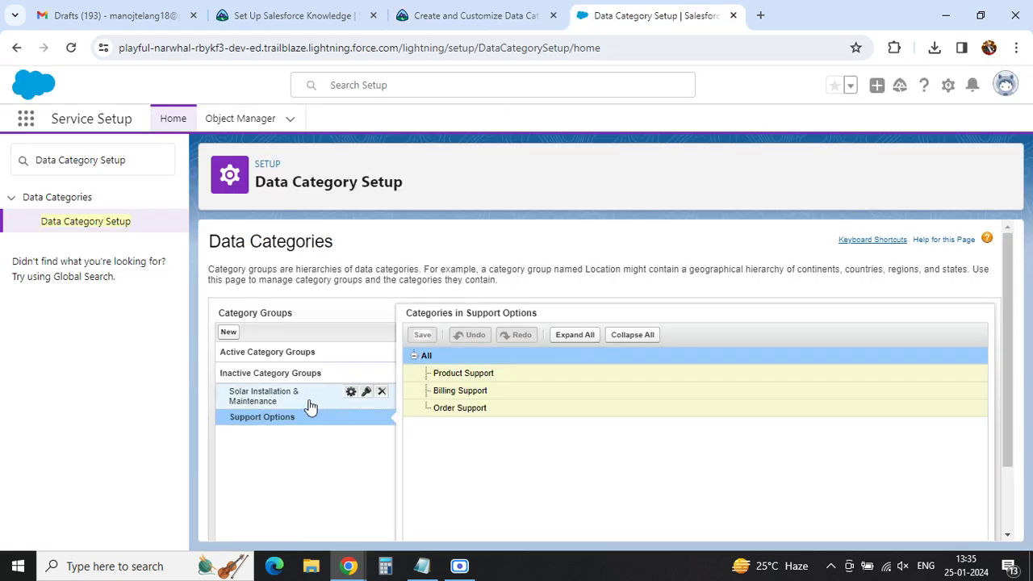
- Open the Solar Installation & Maintenance group details for editing, recheck the Trailhead activation instructions, and save the group
click(351, 393)
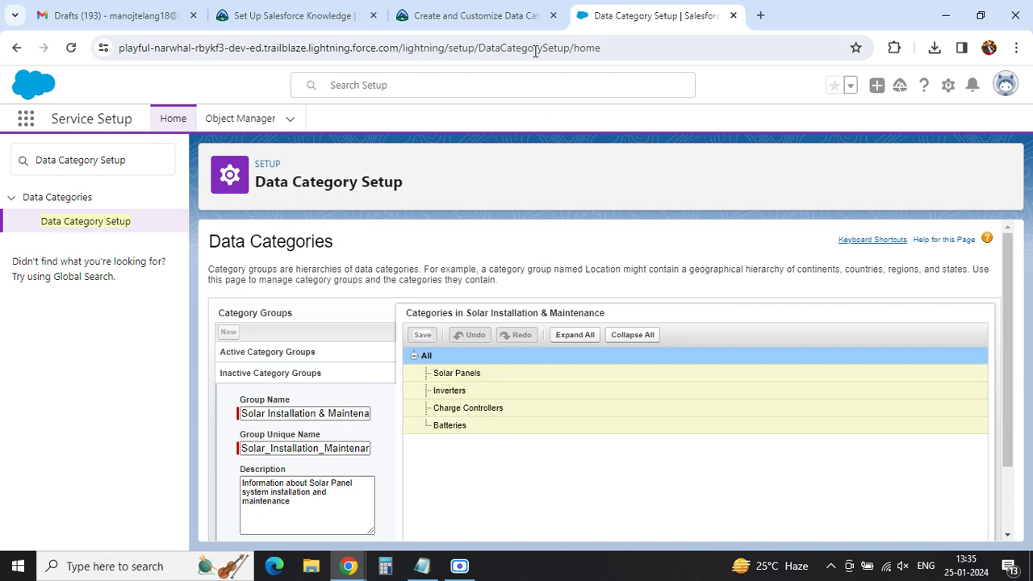
click(497, 16)
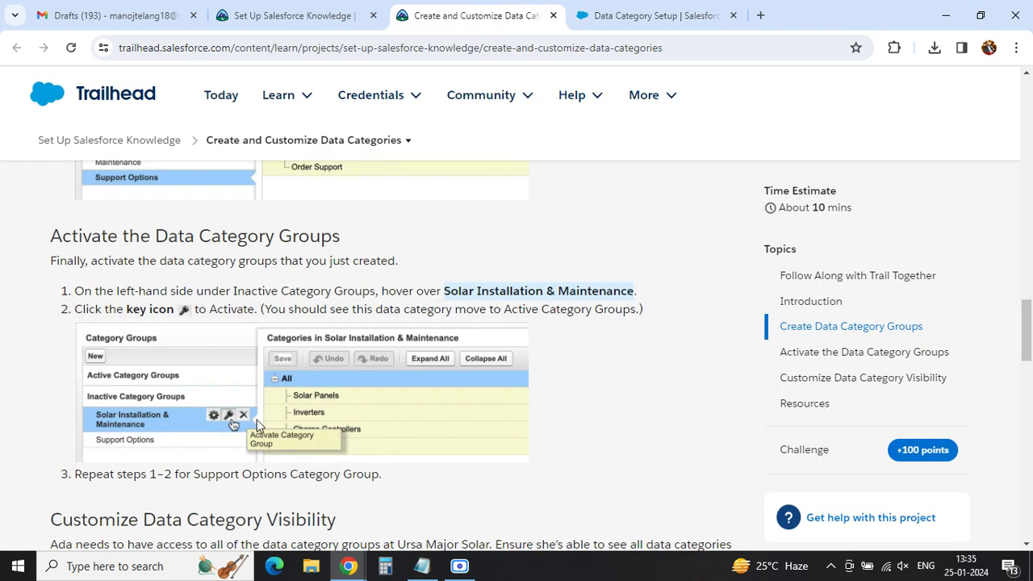
click(652, 16)
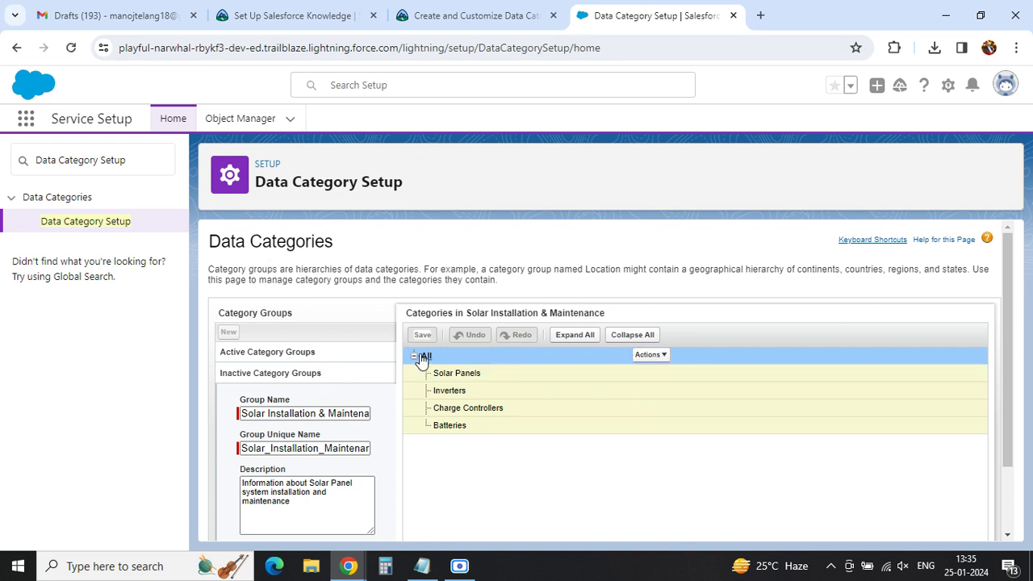
scroll(315, 382, down, 2)
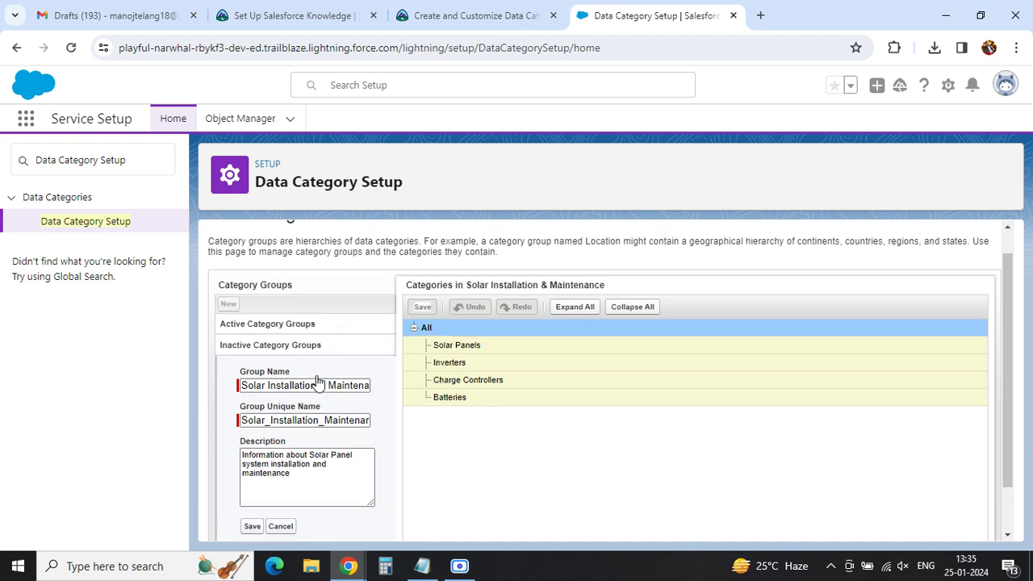
click(252, 471)
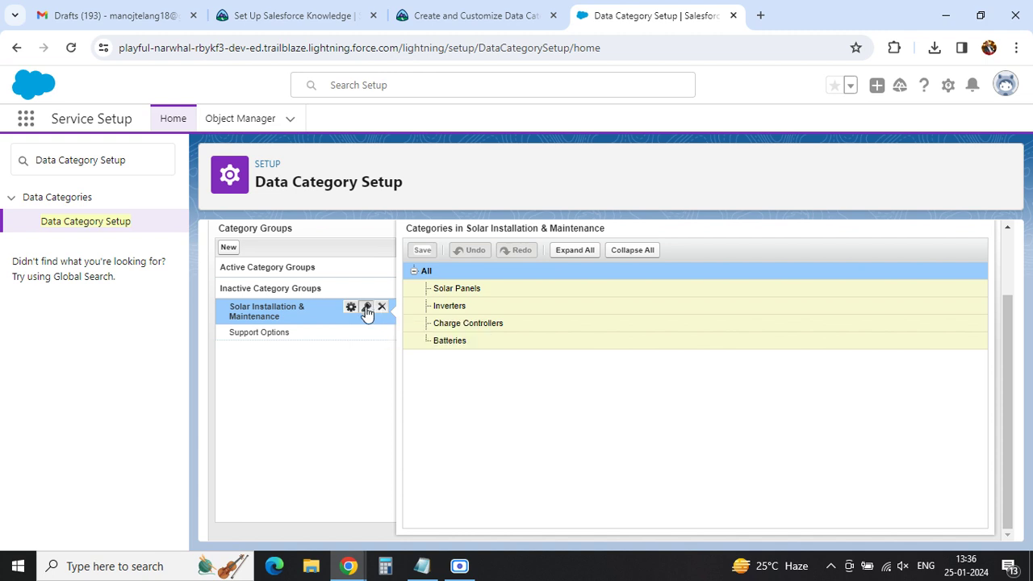
- Activate the Solar Installation & Maintenance and Support Options category groups, following the Trailhead activation steps
click(367, 312)
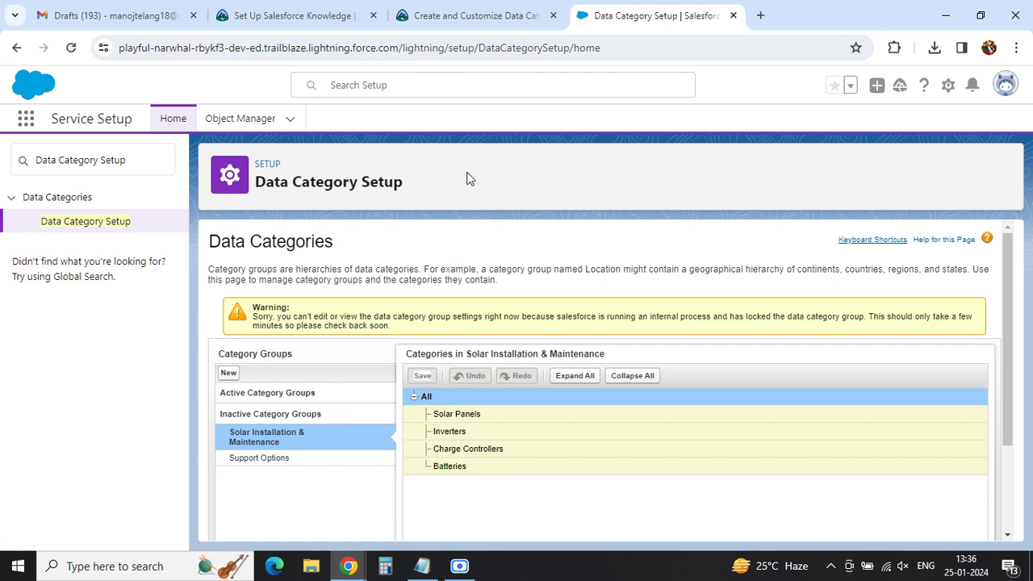
click(466, 16)
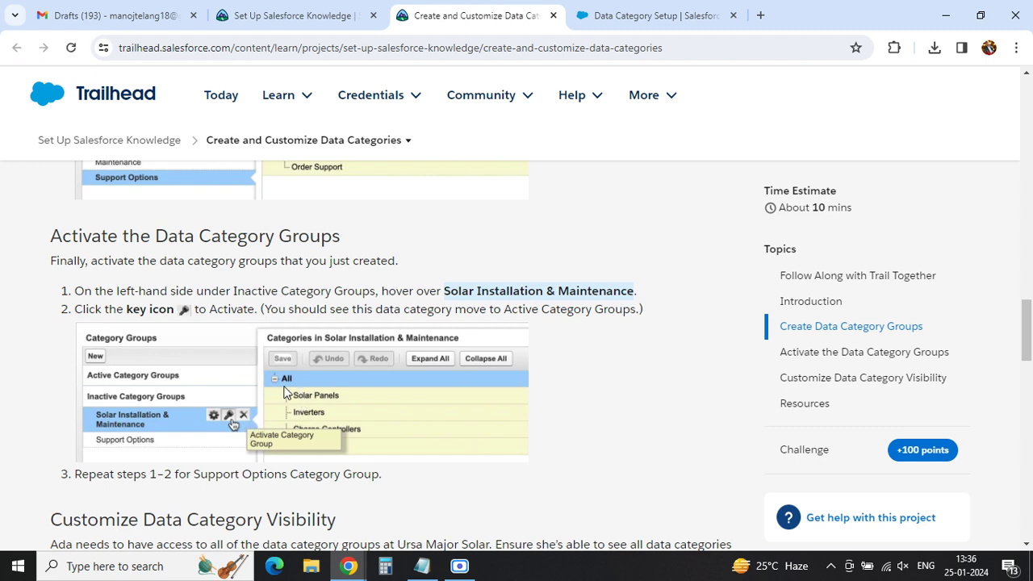
scroll(284, 393, down, 2)
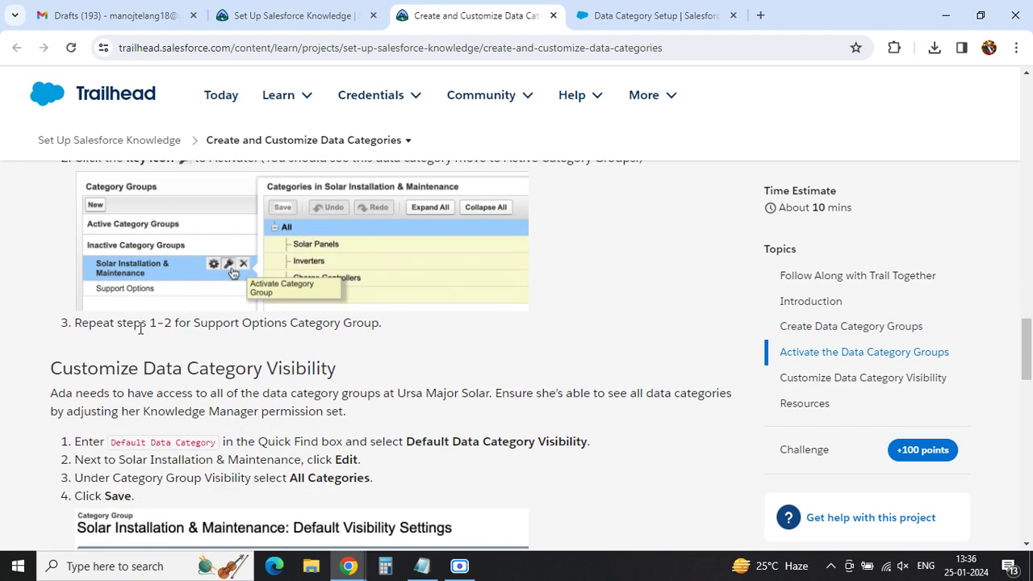
drag(152, 323, 177, 323)
click(634, 18)
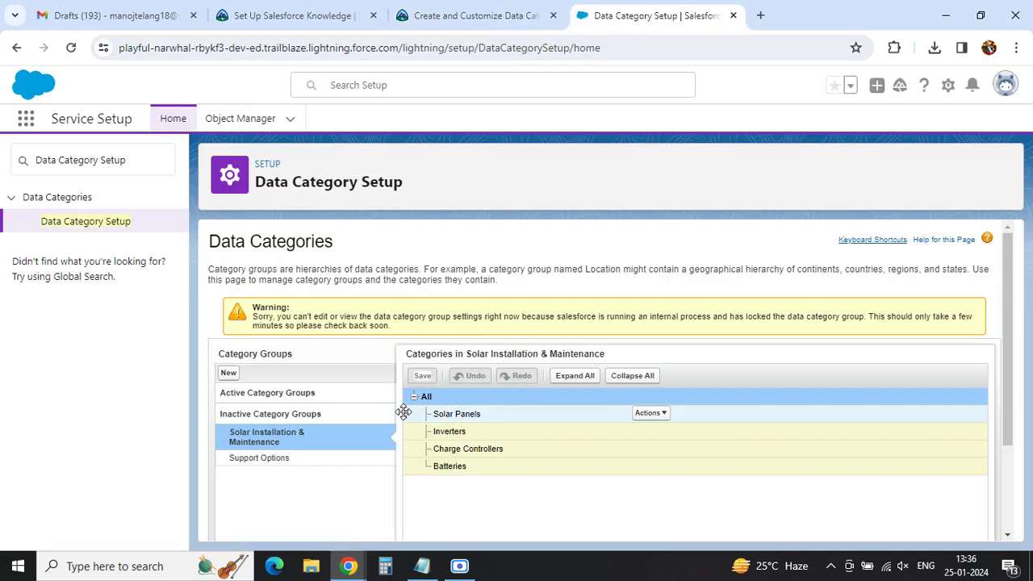
mouse_move(353, 433)
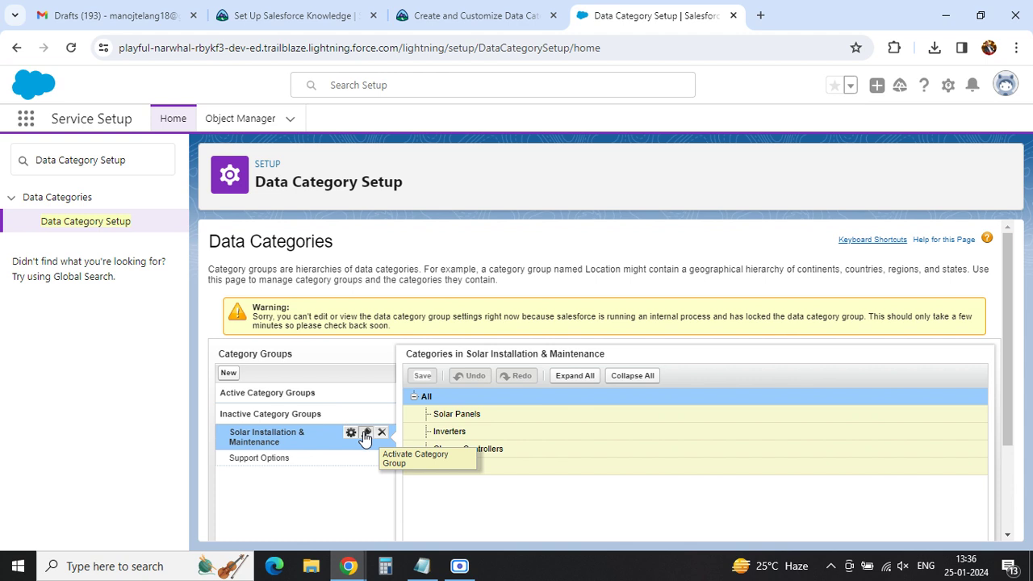
mouse_move(357, 467)
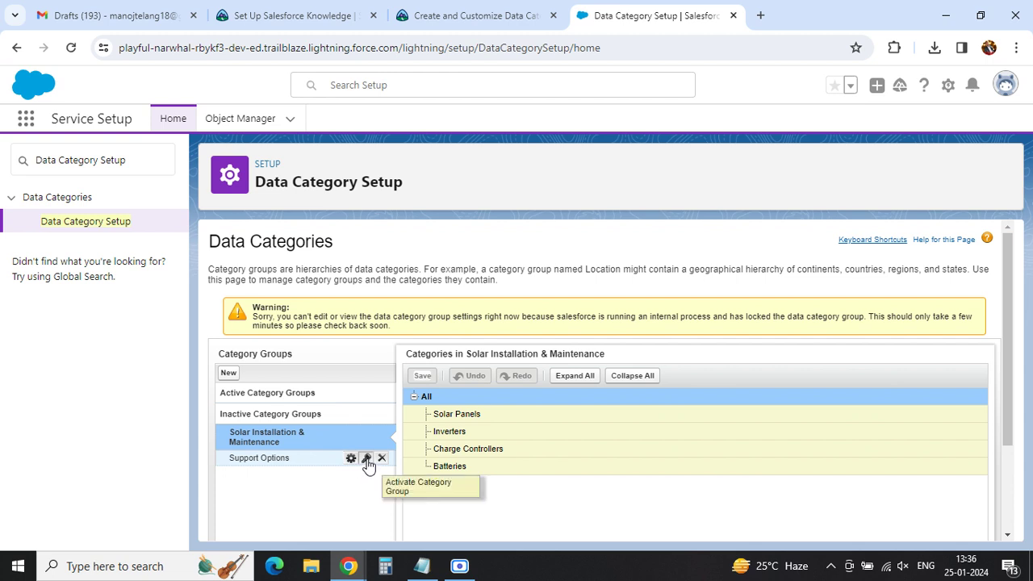
click(367, 466)
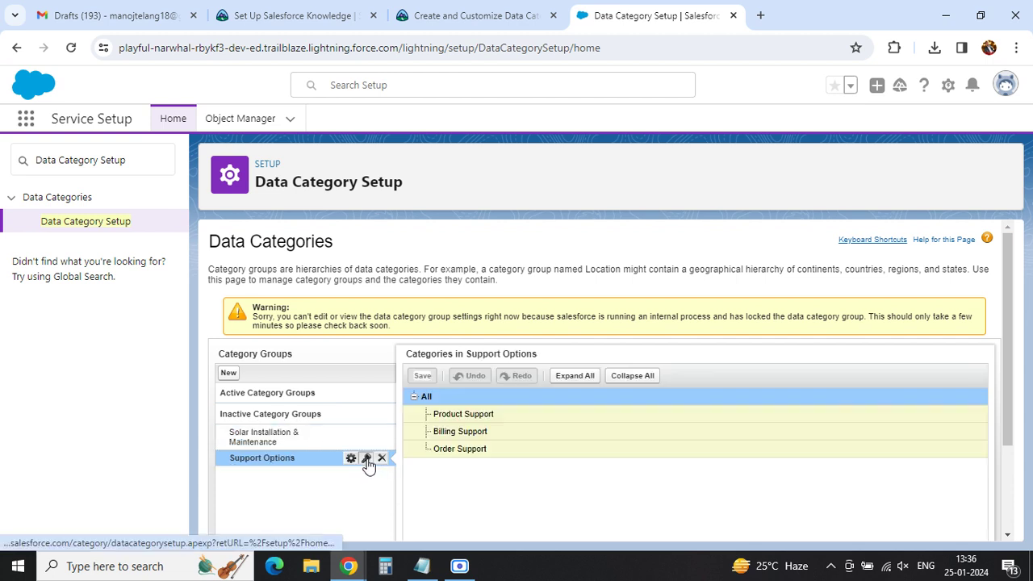
- Retry activating the Solar Installation & Maintenance category group, read the error message, and reload the Data Category Setup page
click(368, 410)
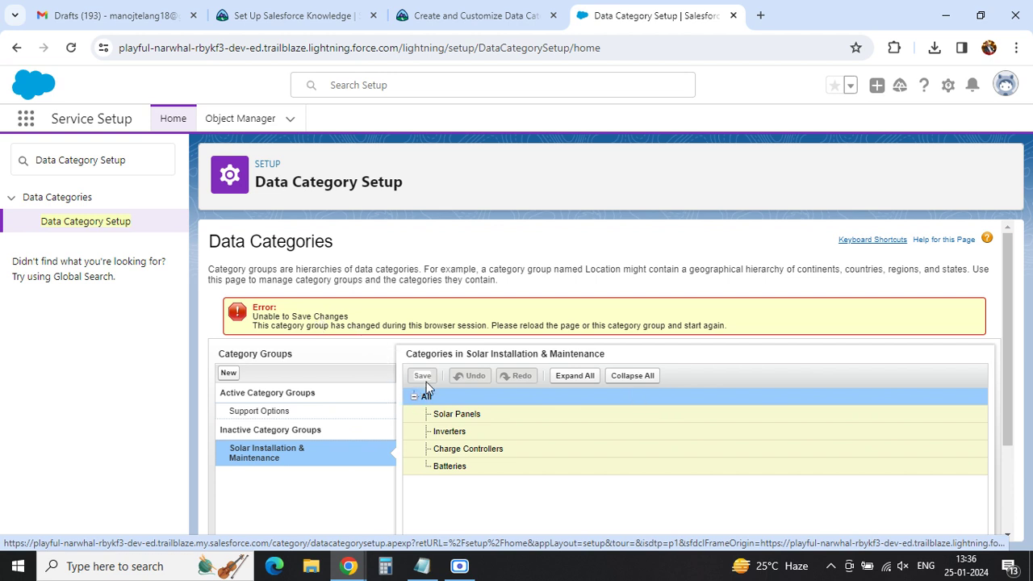
mouse_move(370, 451)
click(367, 450)
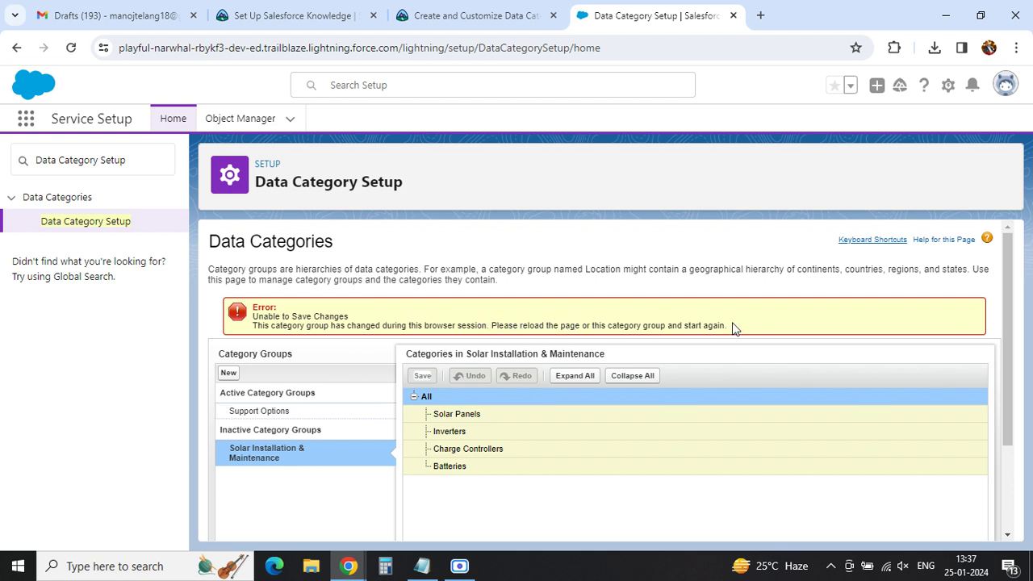
drag(717, 323, 492, 325)
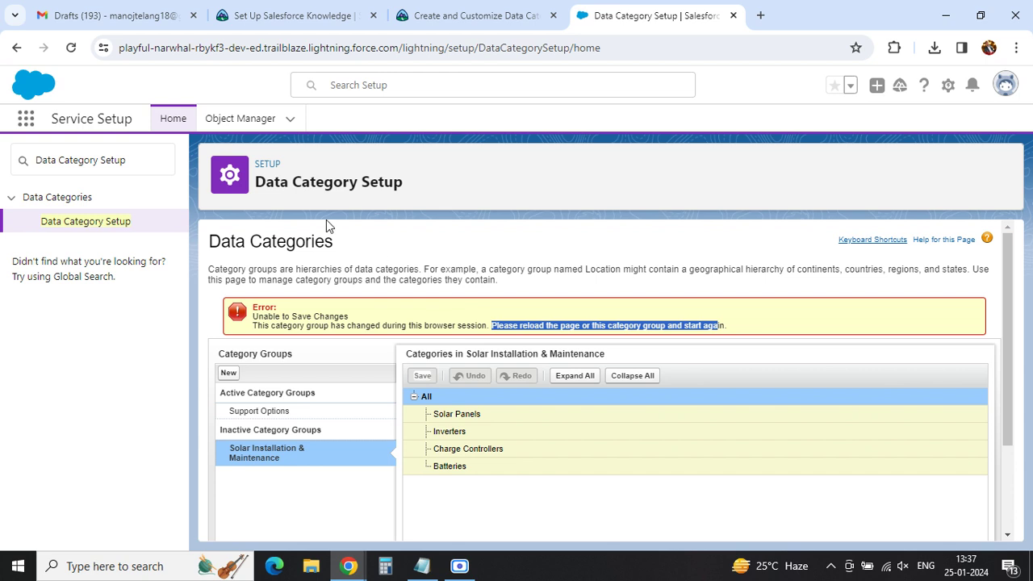
click(71, 48)
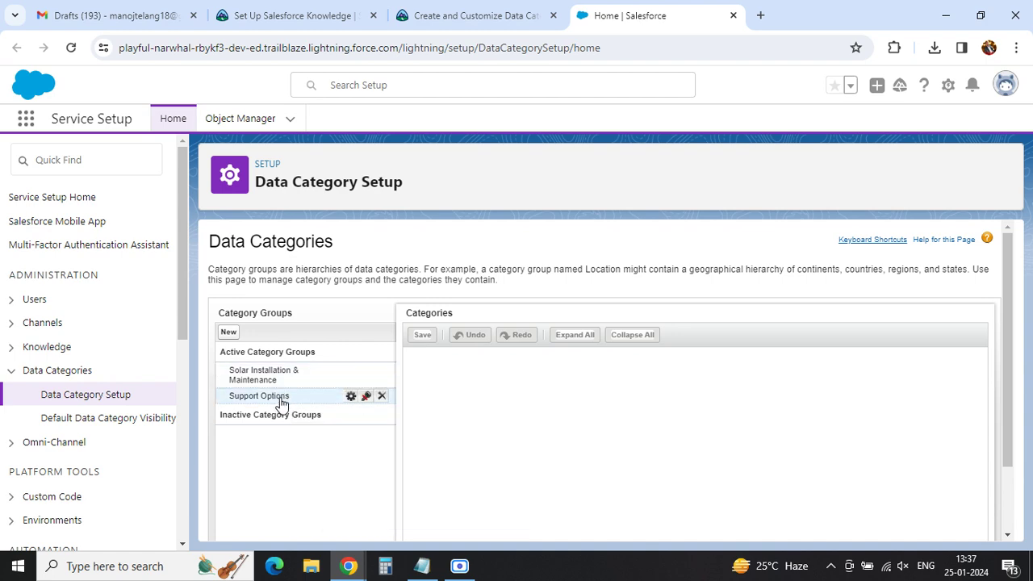
- Copy "Default Data Category" from the Trailhead visibility instructions, search Salesforce Setup for it, and open the Default Data Category Visibility page
click(470, 18)
scroll(231, 382, down, 2)
drag(99, 219, 335, 221)
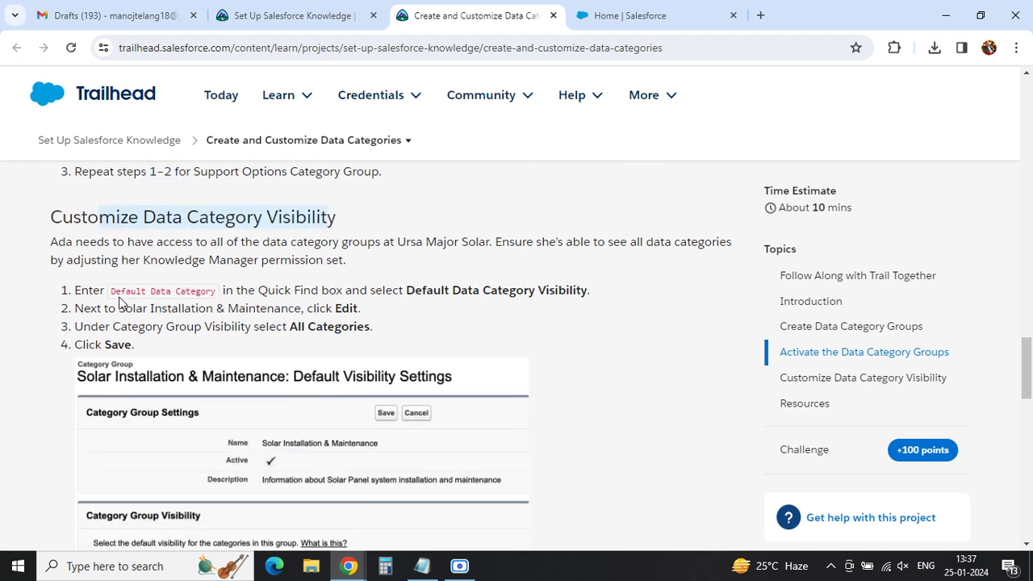
drag(110, 292, 245, 308)
key(ctrl+c)
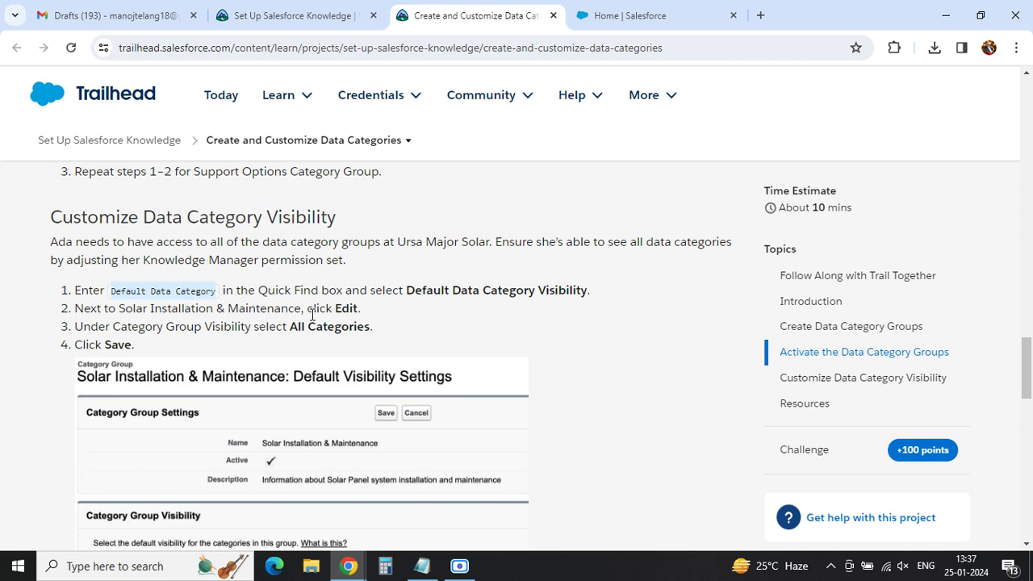
click(622, 18)
click(100, 160)
key(ctrl+v)
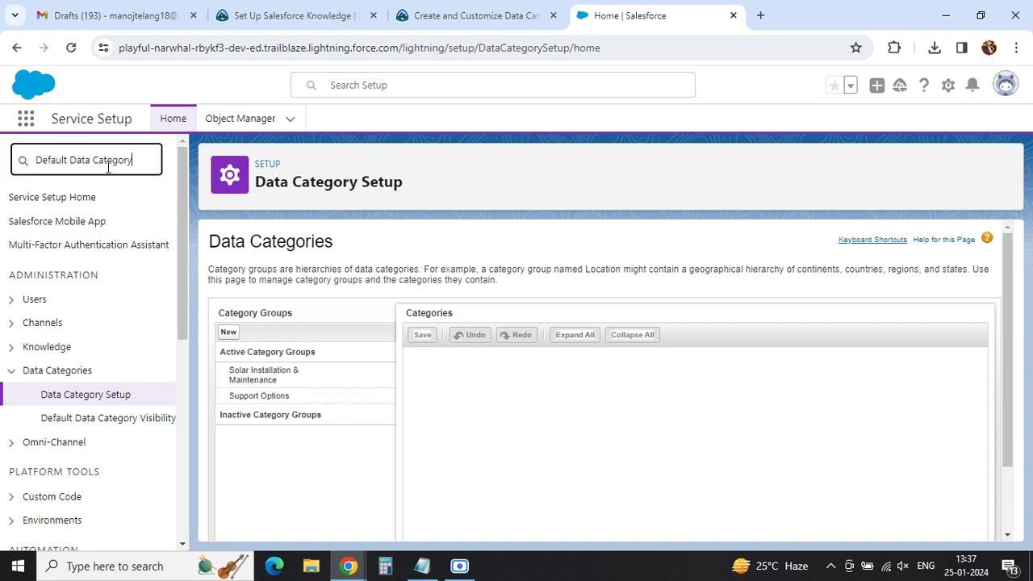
click(91, 226)
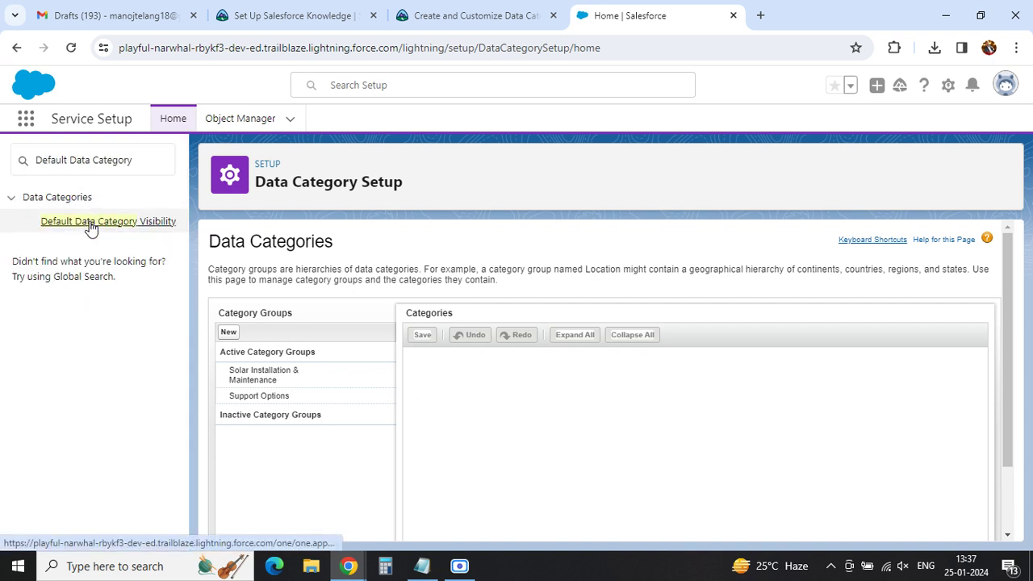
- Following the Trailhead instructions, set the default visibility of Solar Installation & Maintenance to All Categories and save
click(448, 23)
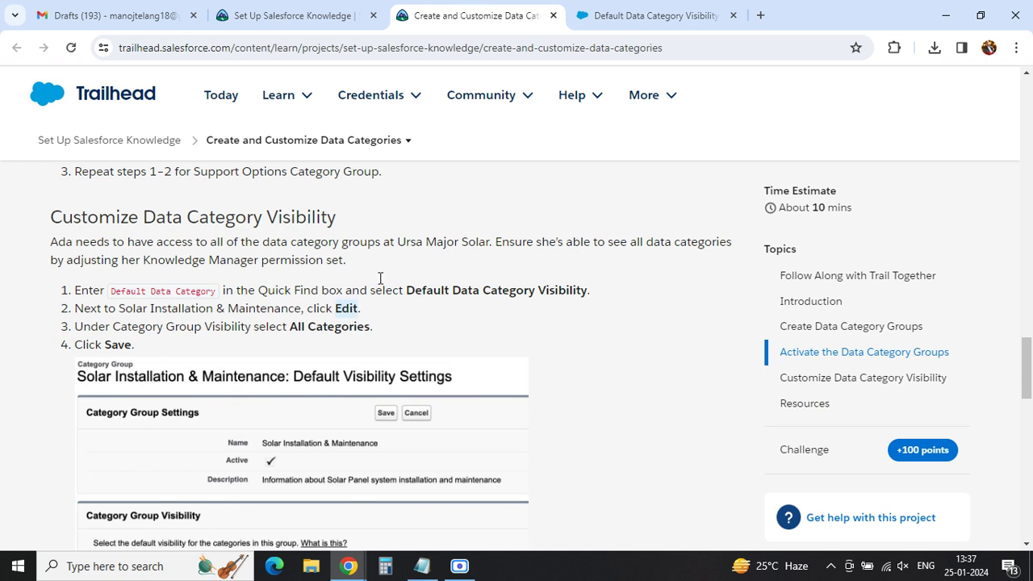
click(622, 8)
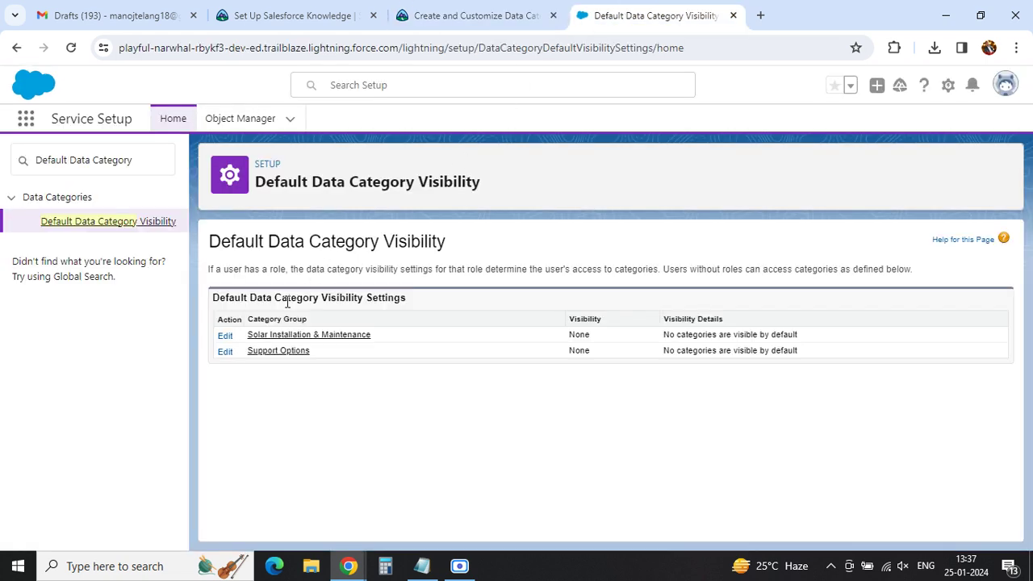
click(225, 340)
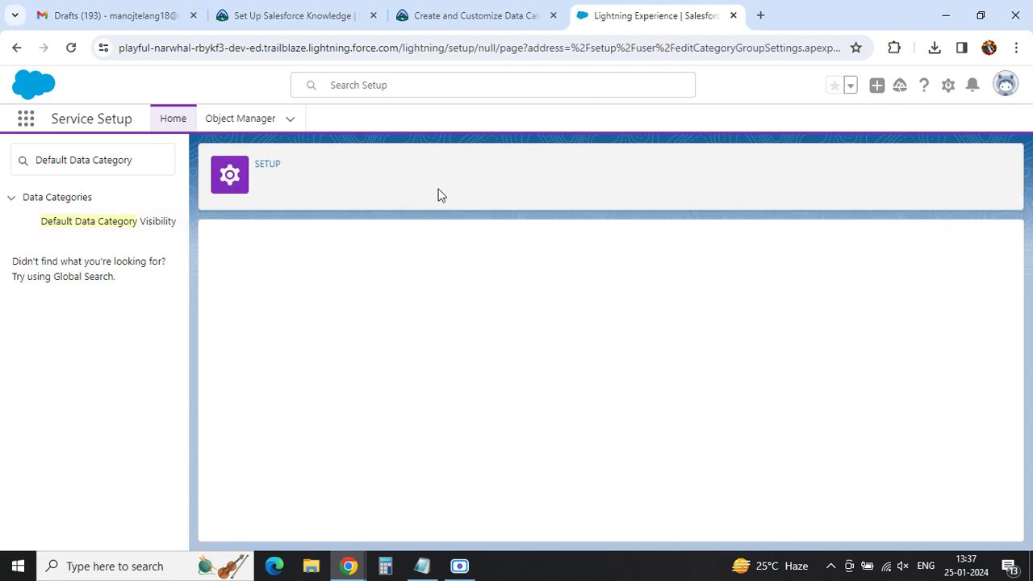
click(494, 16)
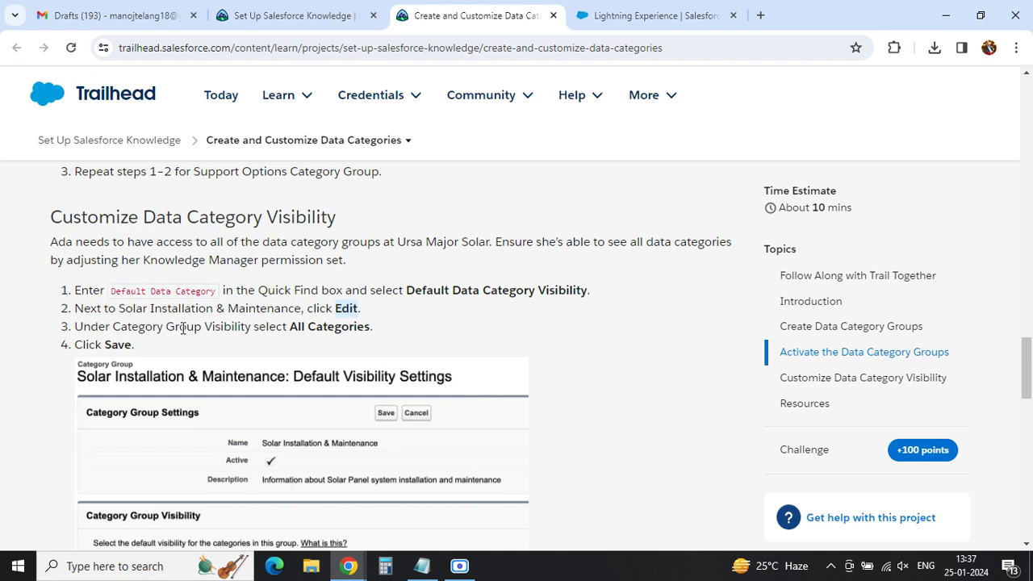
drag(288, 327, 388, 334)
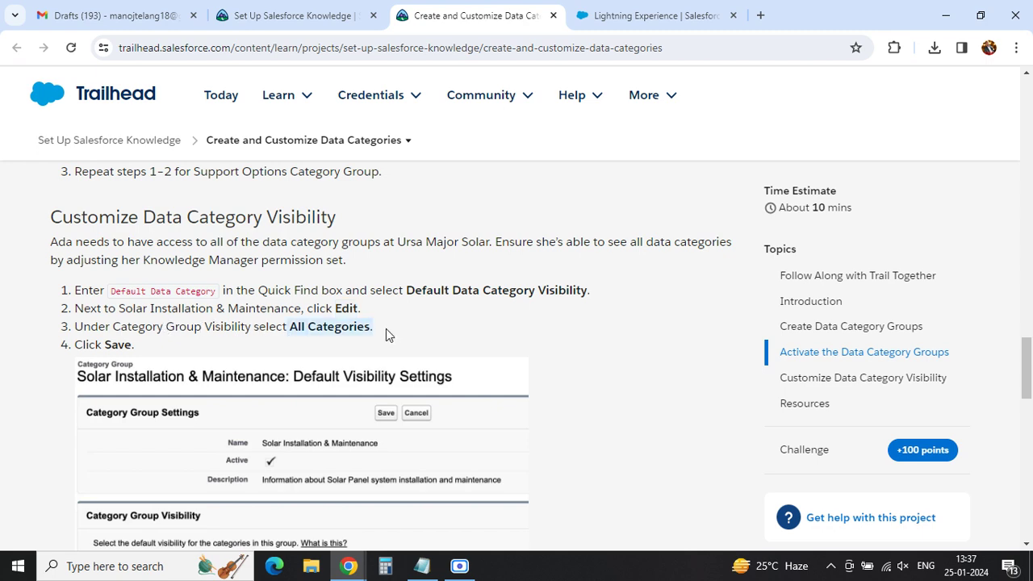
click(622, 18)
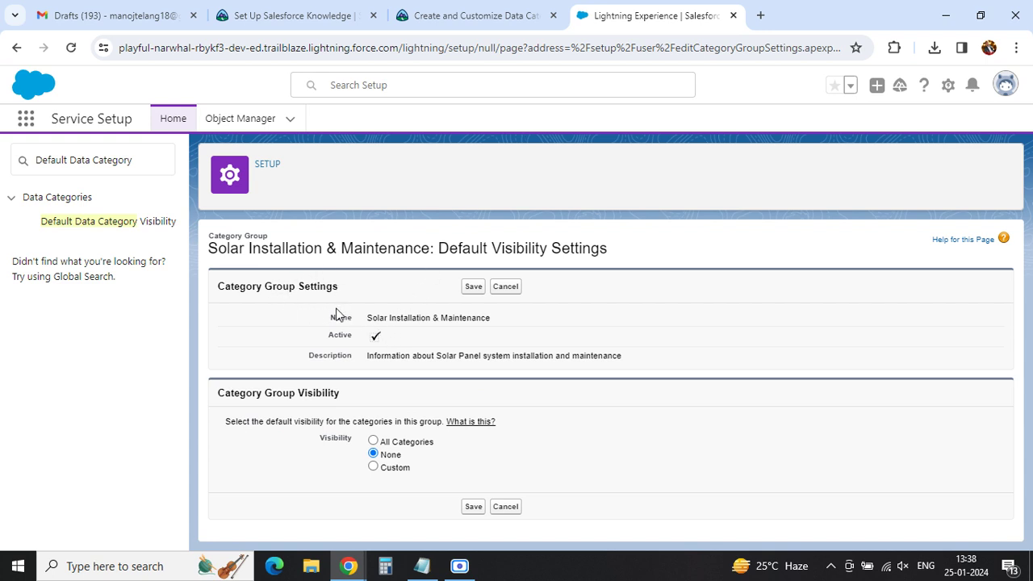
click(374, 441)
click(476, 508)
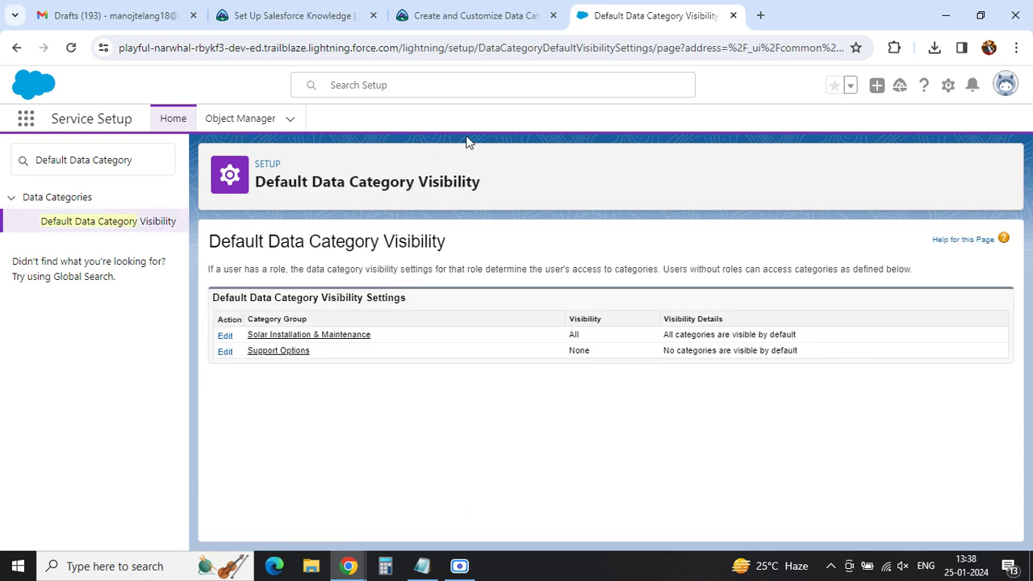
- Check the next Trailhead instruction, set the default visibility of Support Options to All Categories, and save
click(476, 18)
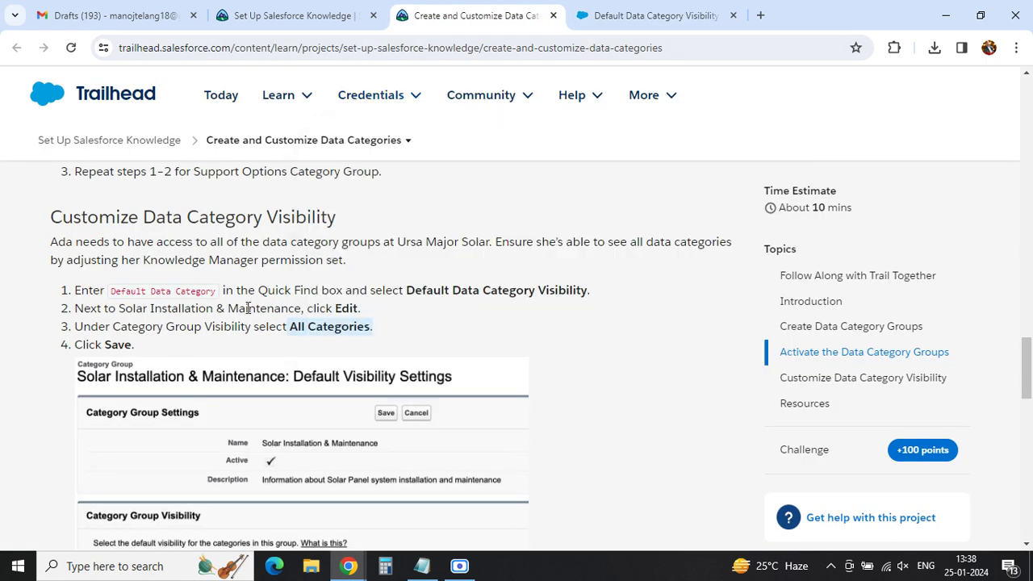
scroll(190, 332, down, 3)
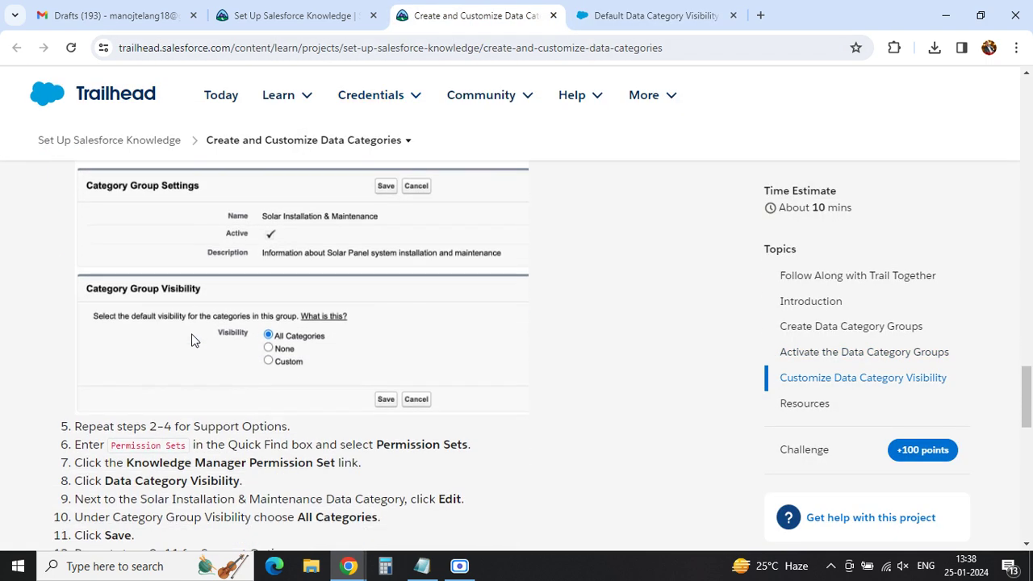
scroll(191, 339, down, 2)
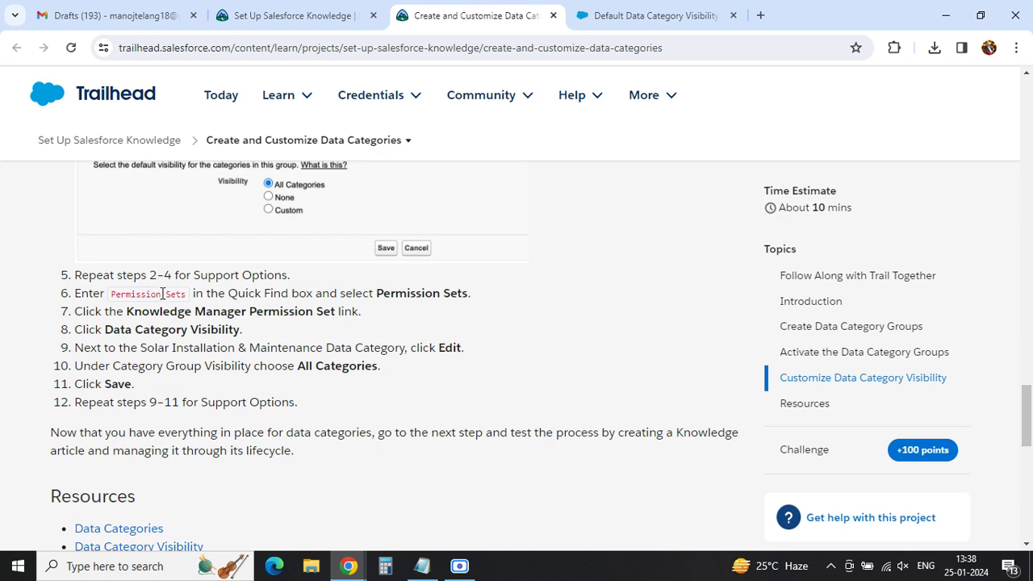
drag(192, 274, 298, 273)
click(646, 15)
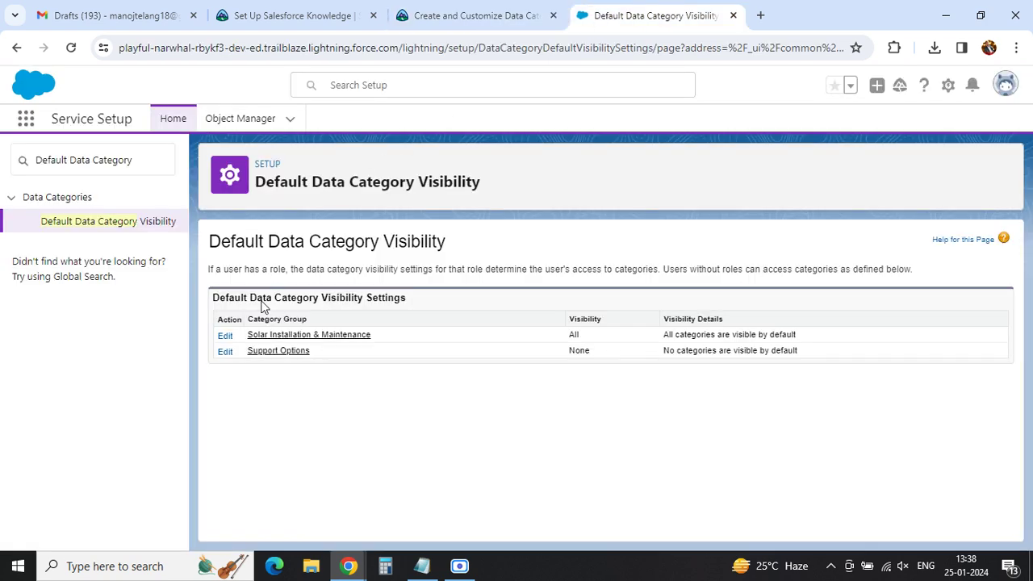
click(225, 351)
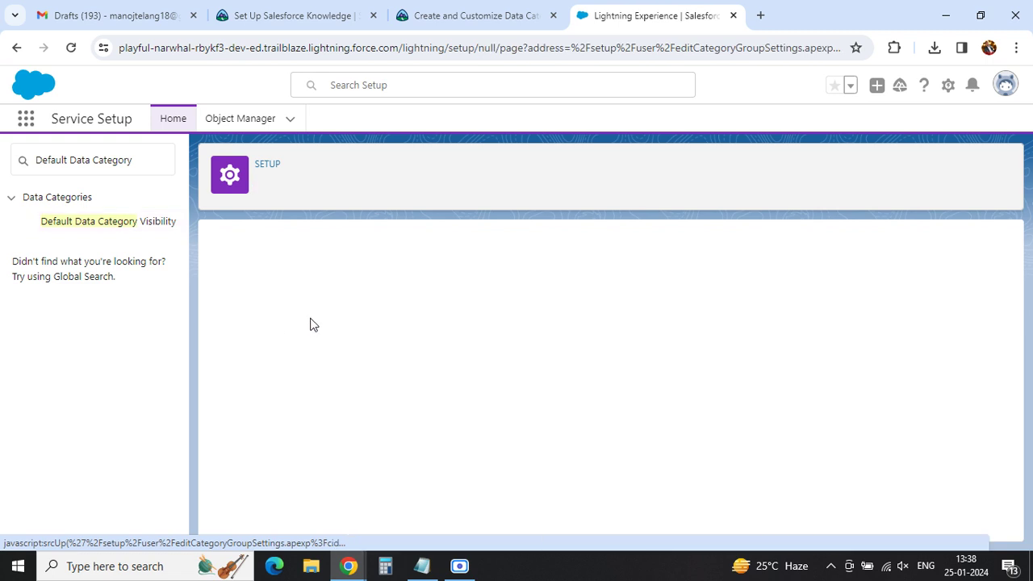
click(373, 441)
click(473, 507)
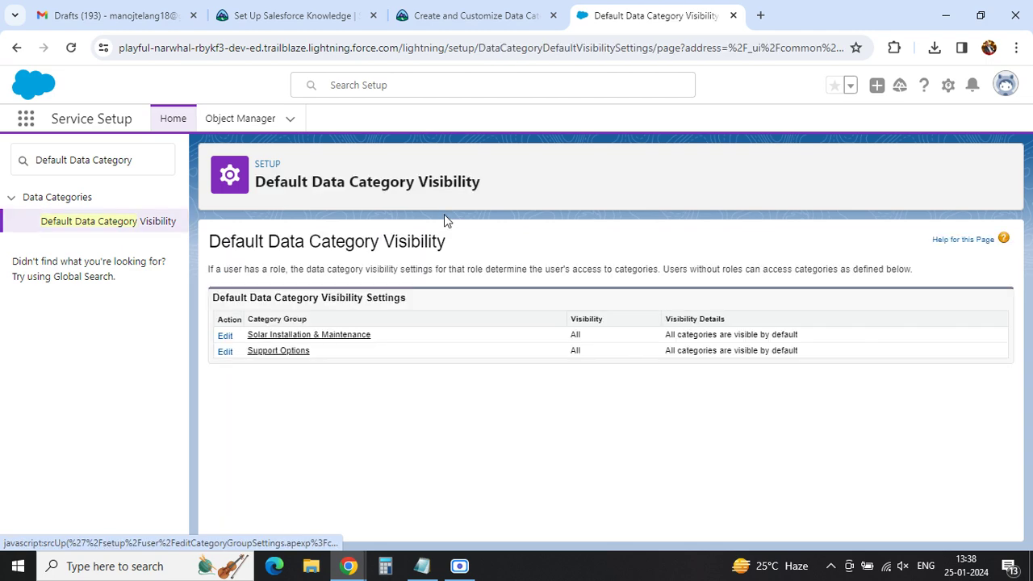
- Copy "Permission Sets" from the Trailhead instructions, search Salesforce Setup for it, and open the Permission Sets page
click(485, 19)
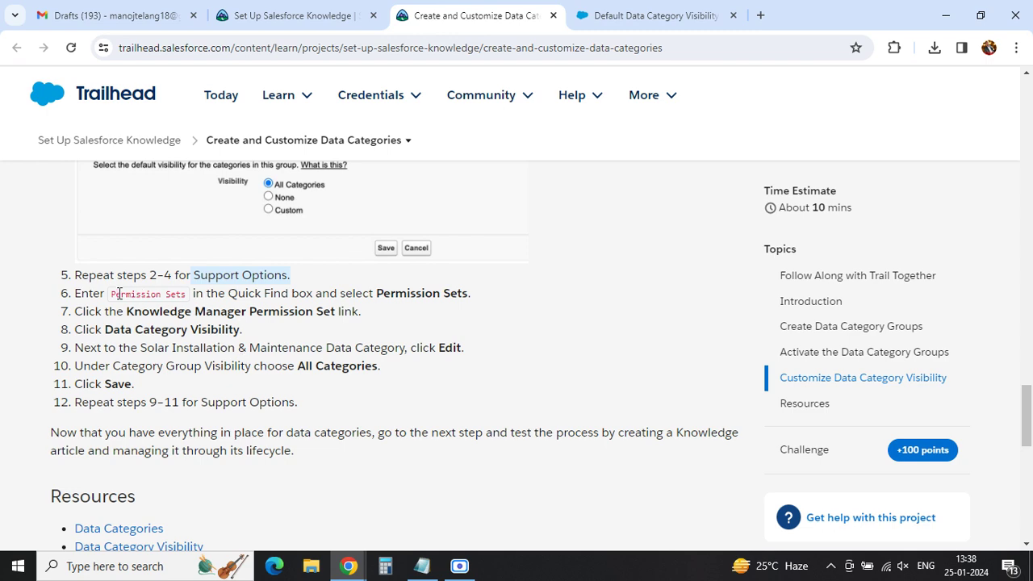
drag(114, 294, 189, 297)
key(ctrl+c)
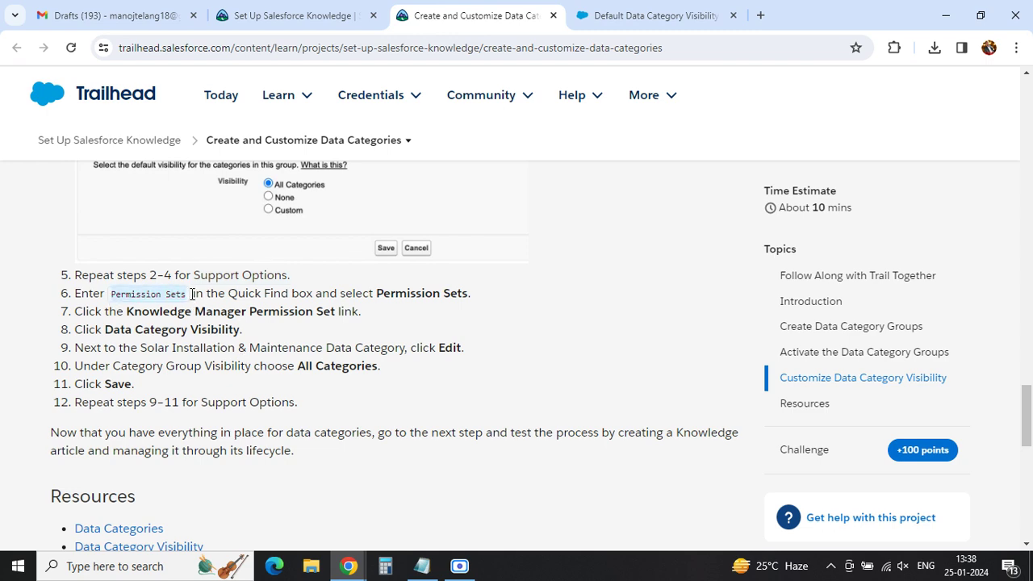
click(646, 18)
click(111, 165)
key(ctrl+a)
key(ctrl+v)
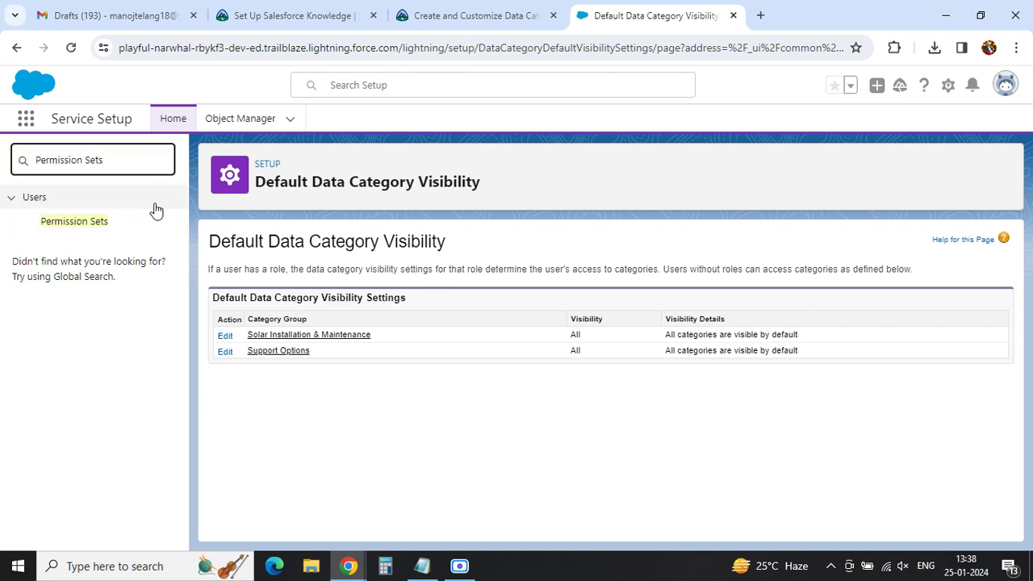
click(84, 223)
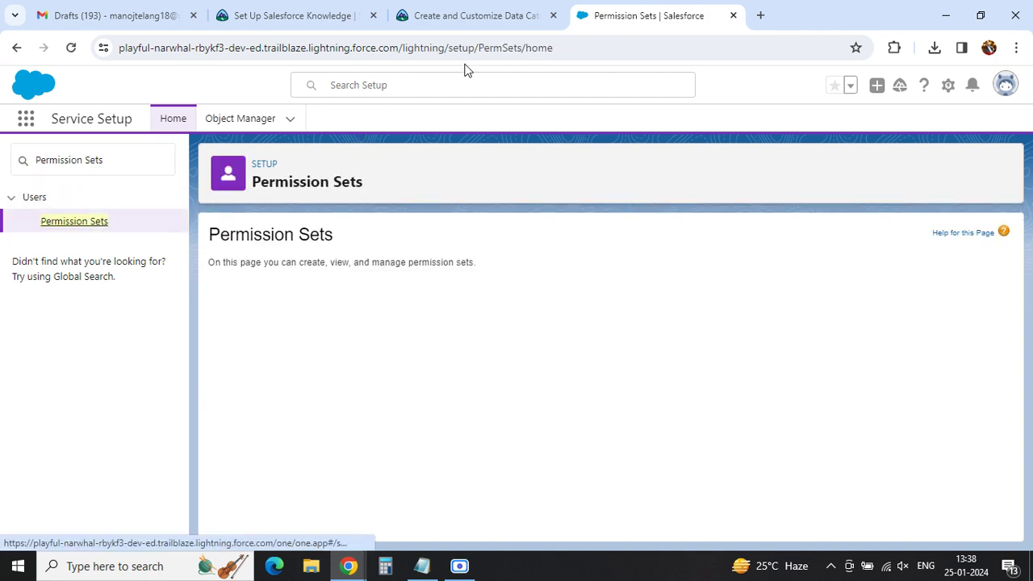
- Check which permission set Trailhead asks for and open the Knowledge Manager Permission Set
click(491, 27)
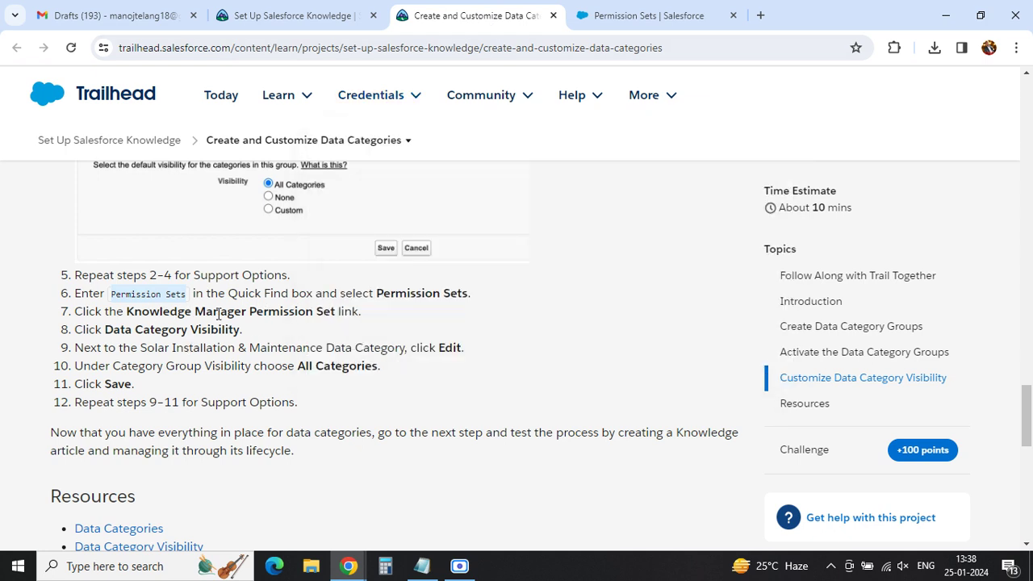
click(617, 25)
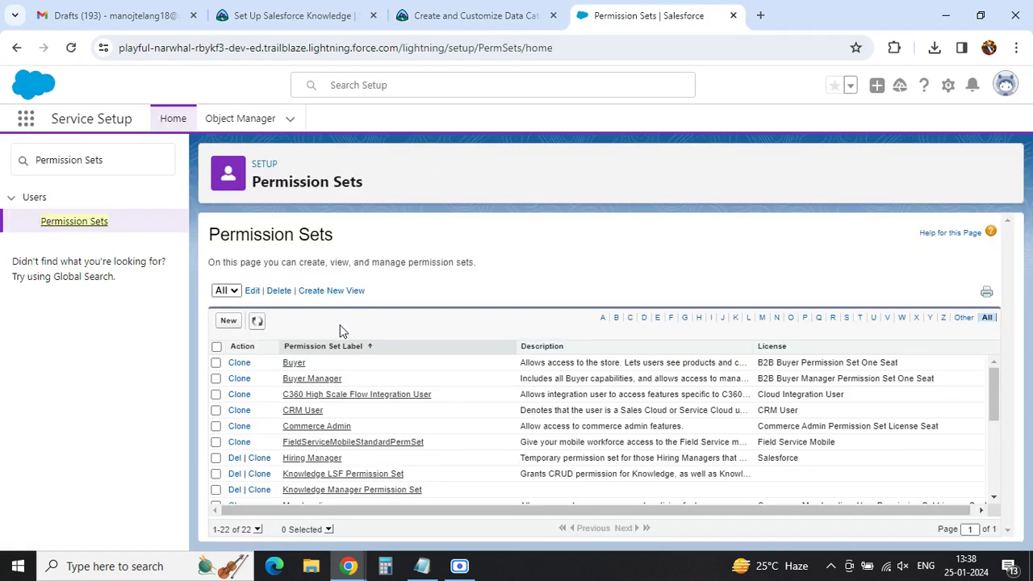
click(352, 493)
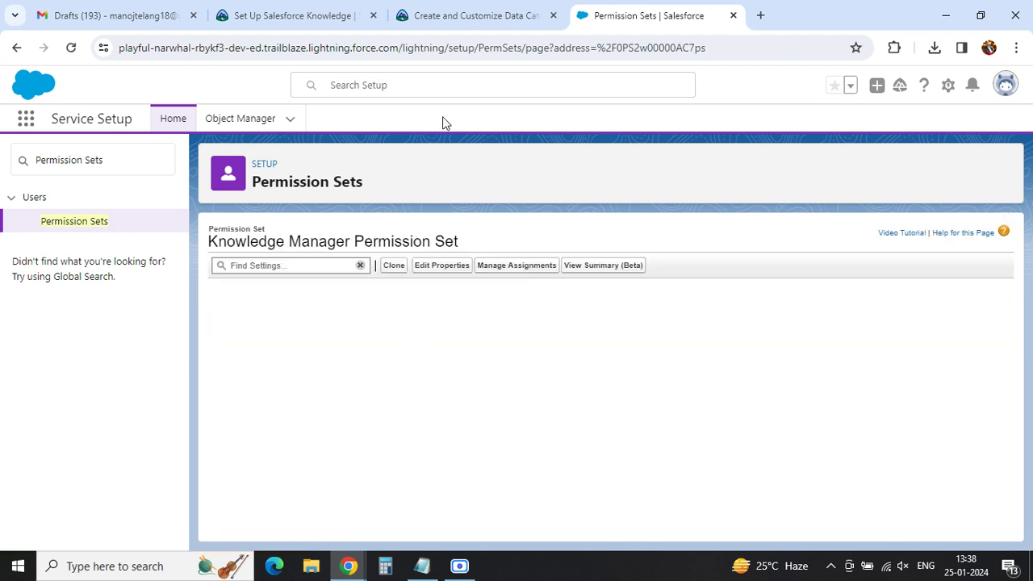
- Check the next Trailhead instruction and open the Data Category Visibility settings of the Knowledge Manager Permission Set
click(457, 18)
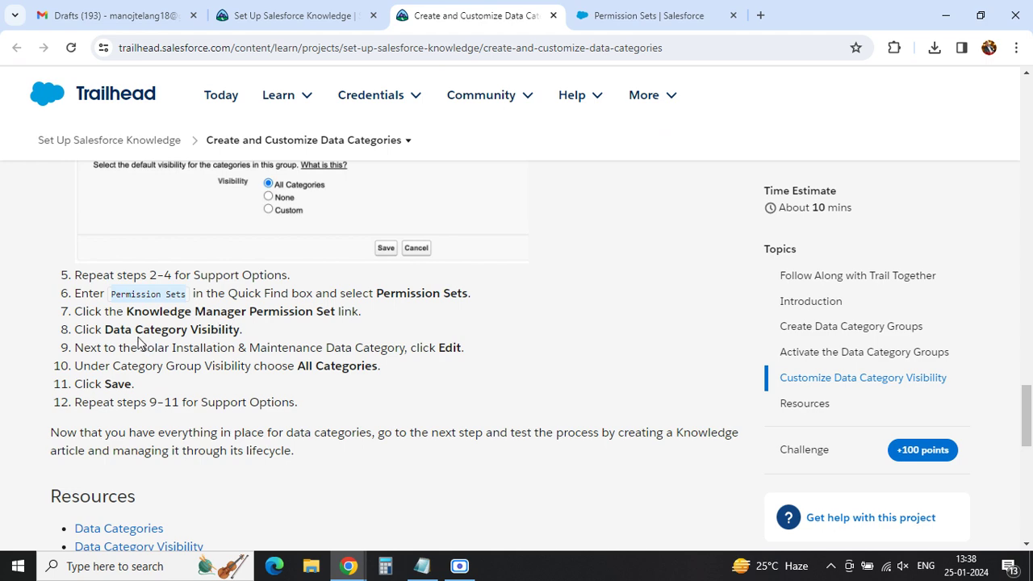
drag(127, 333, 242, 331)
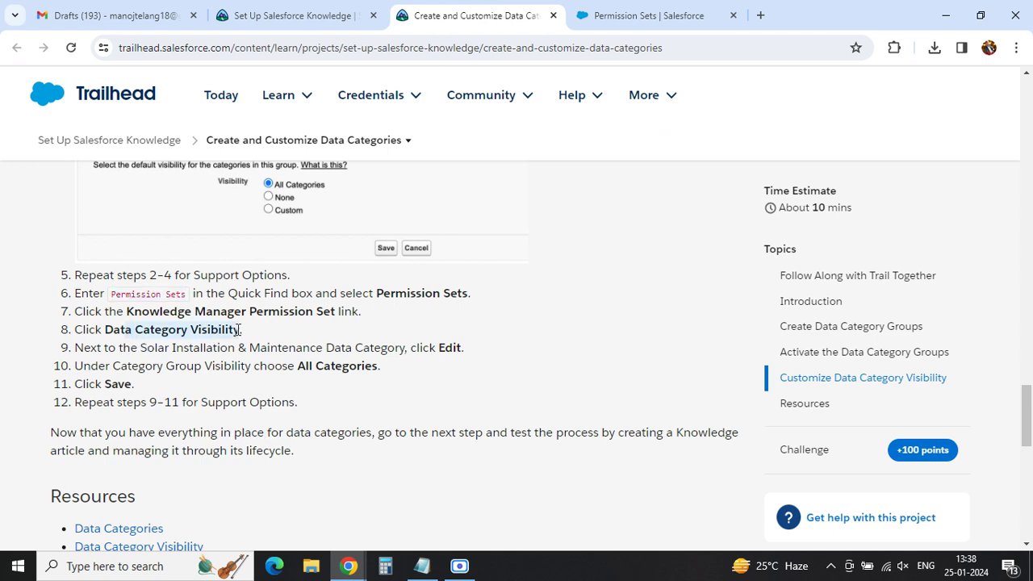
click(626, 22)
scroll(519, 341, down, 1)
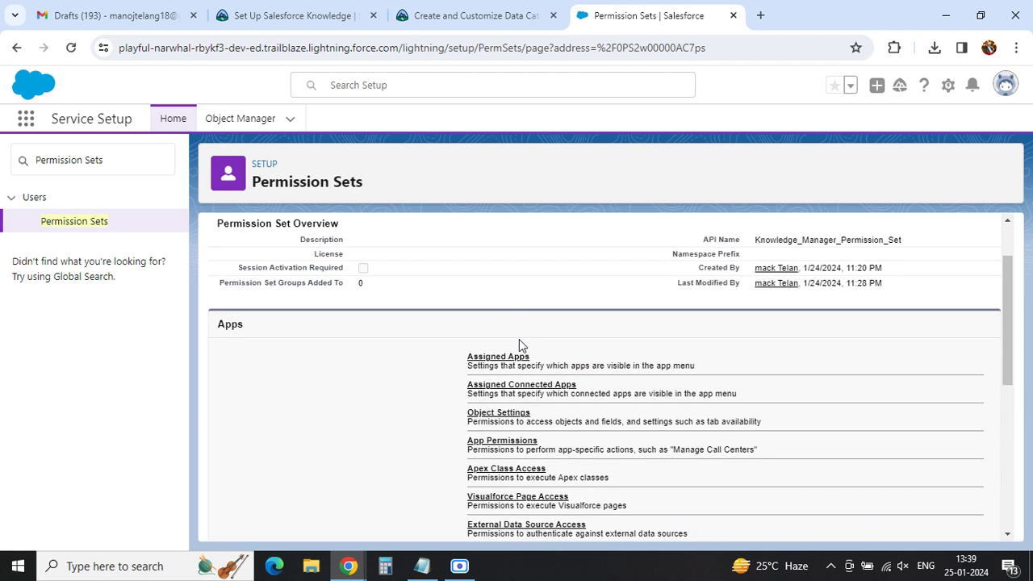
scroll(519, 344, down, 2)
scroll(519, 344, up, 3)
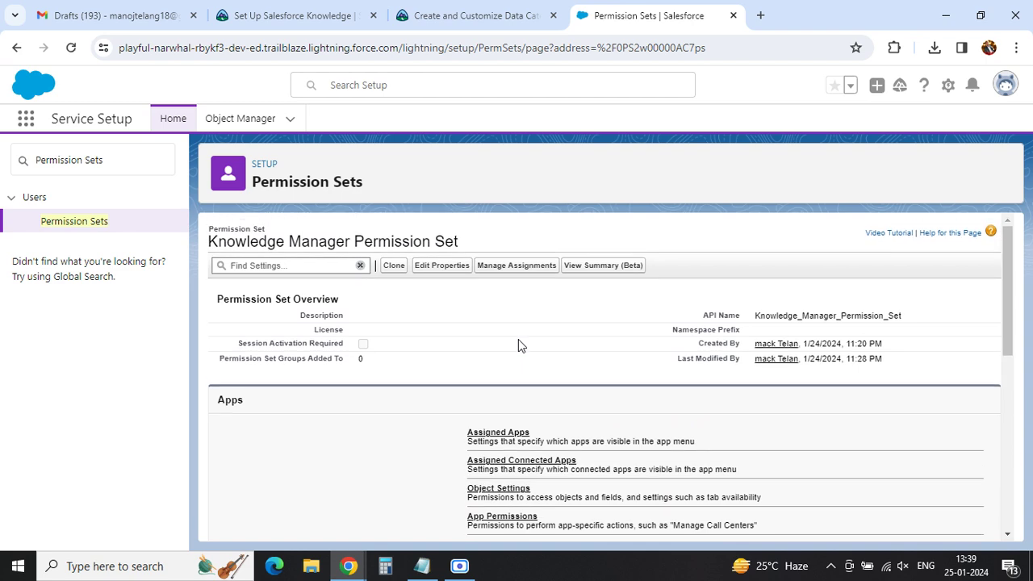
scroll(519, 345, down, 2)
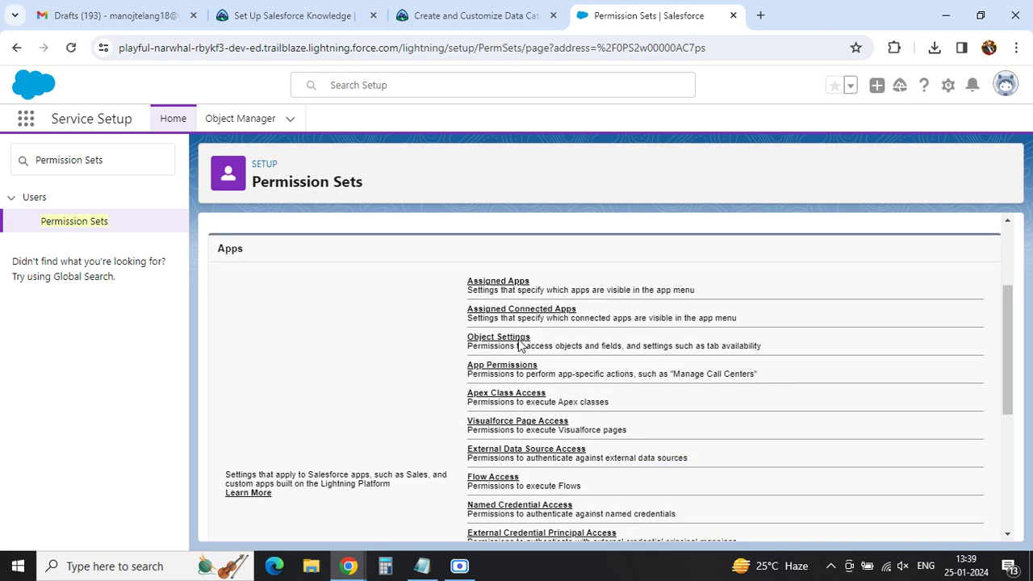
scroll(519, 345, down, 1)
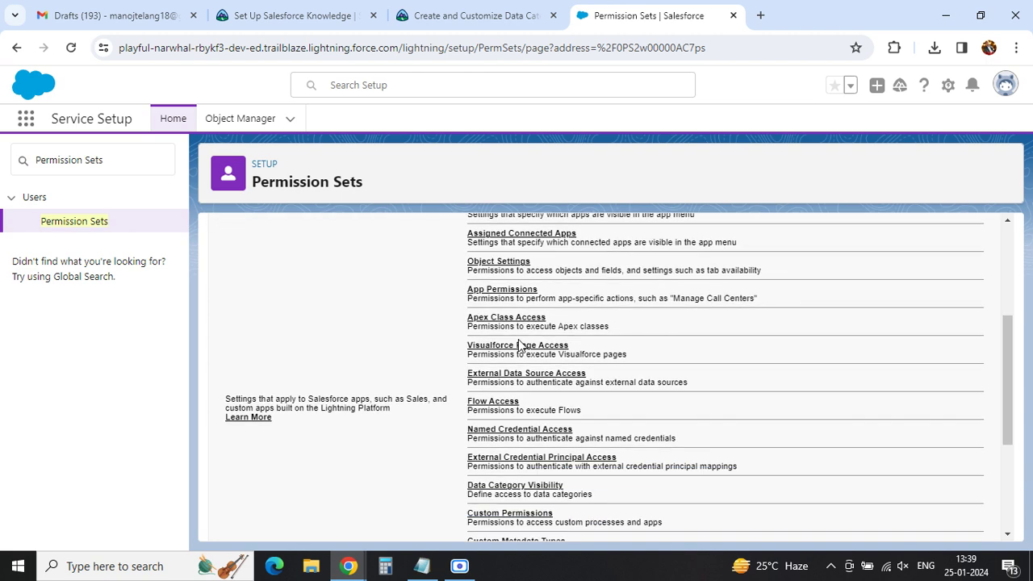
scroll(519, 345, down, 1)
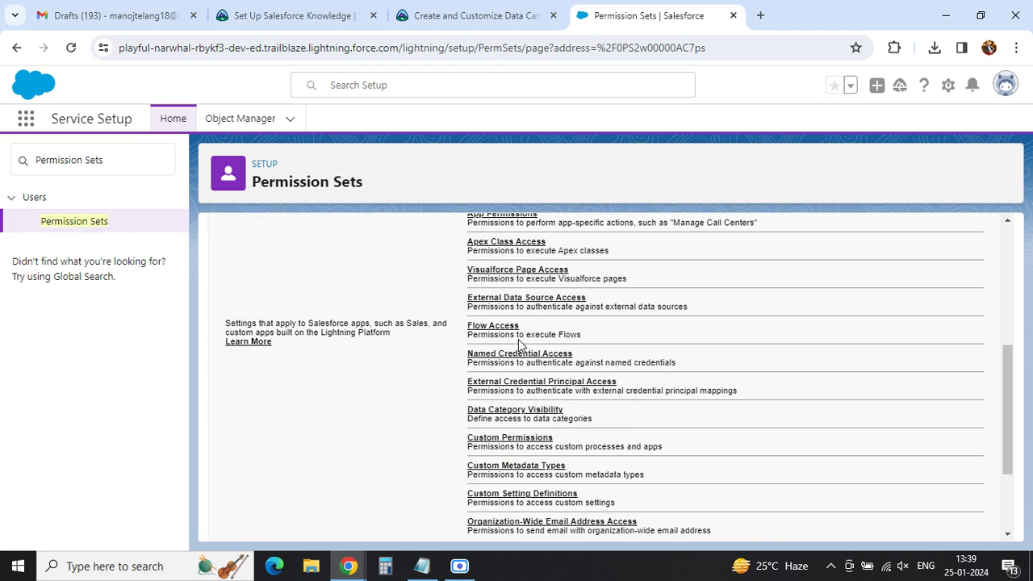
click(531, 412)
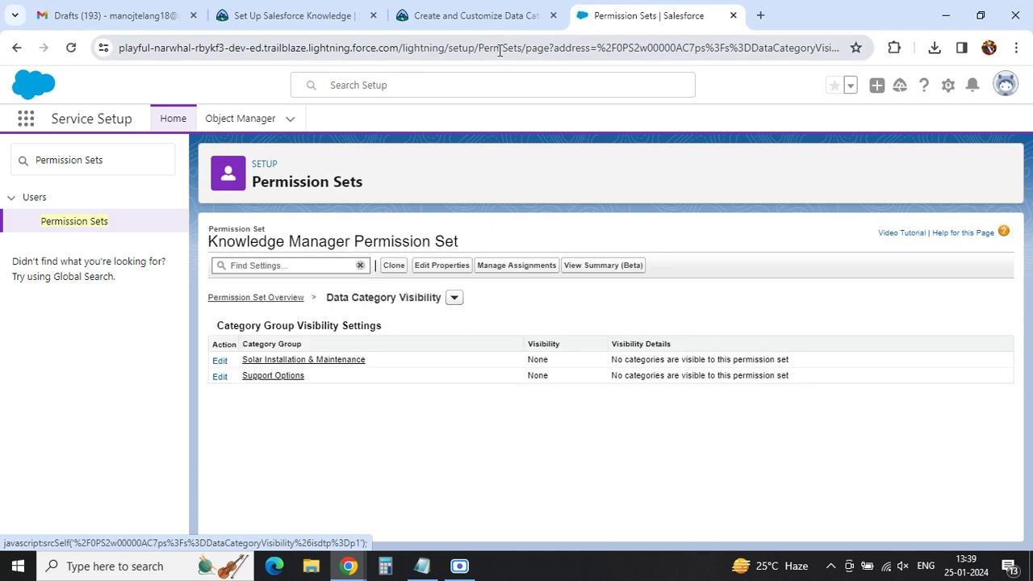
- Check the next Trailhead instruction, set the permission set's Solar Installation & Maintenance visibility to All Categories, and save
click(473, 15)
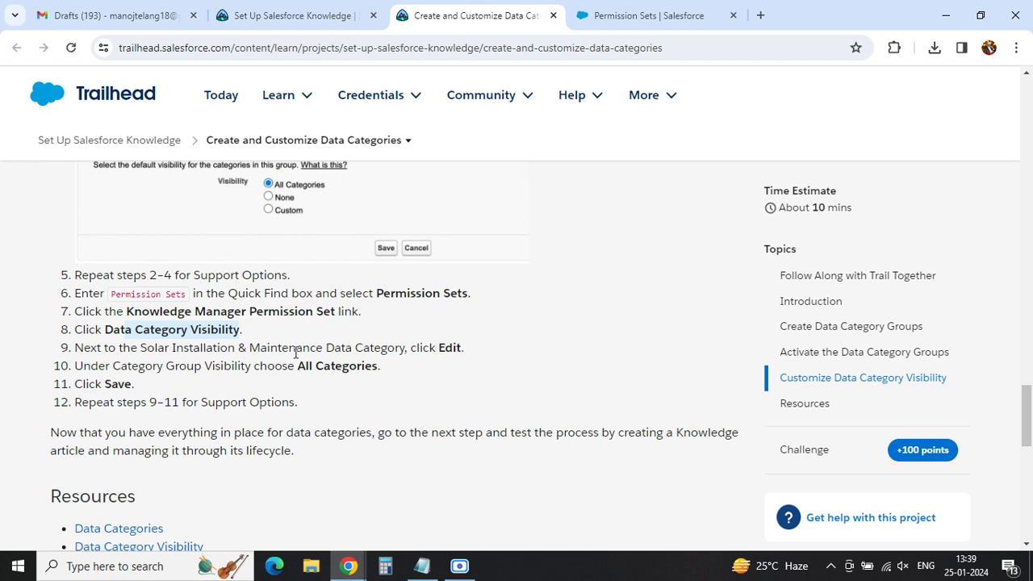
double_click(448, 348)
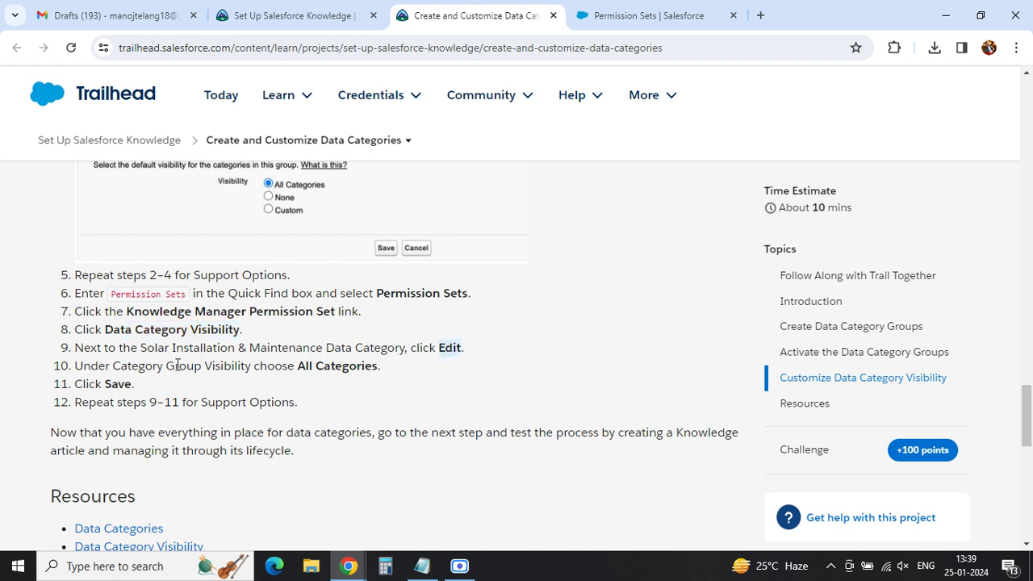
click(623, 23)
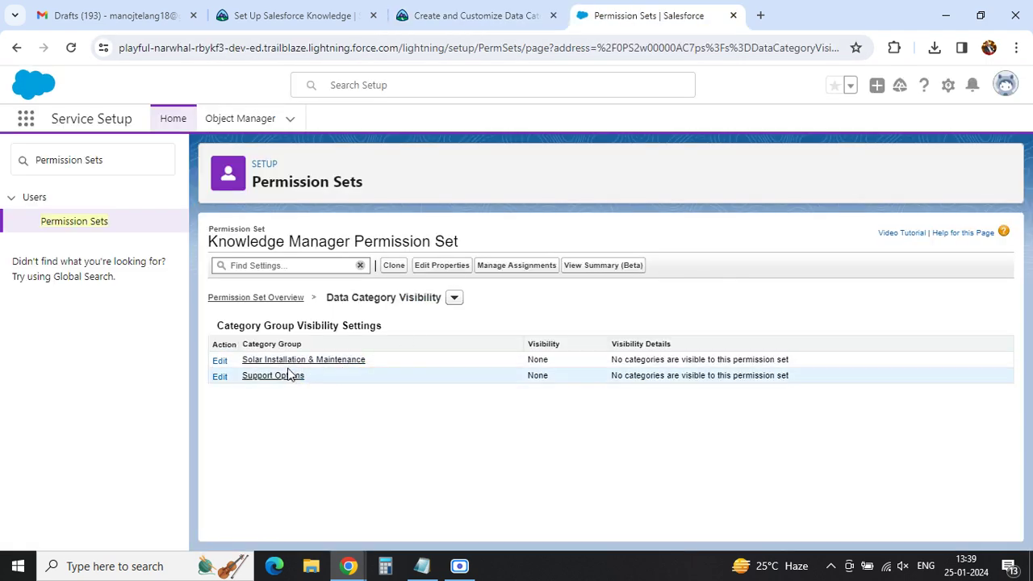
click(220, 361)
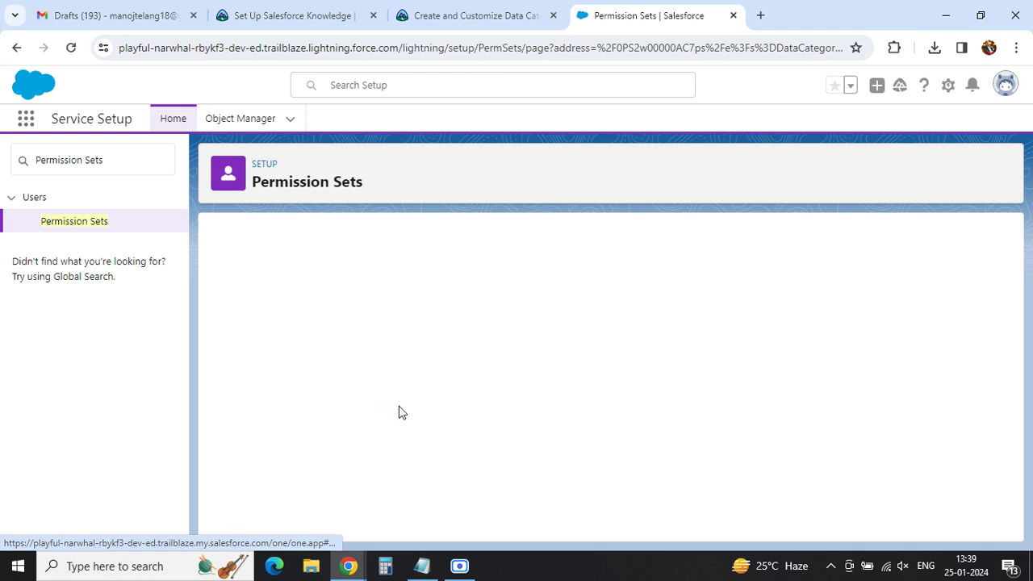
scroll(420, 425, down, 1)
scroll(420, 425, down, 1)
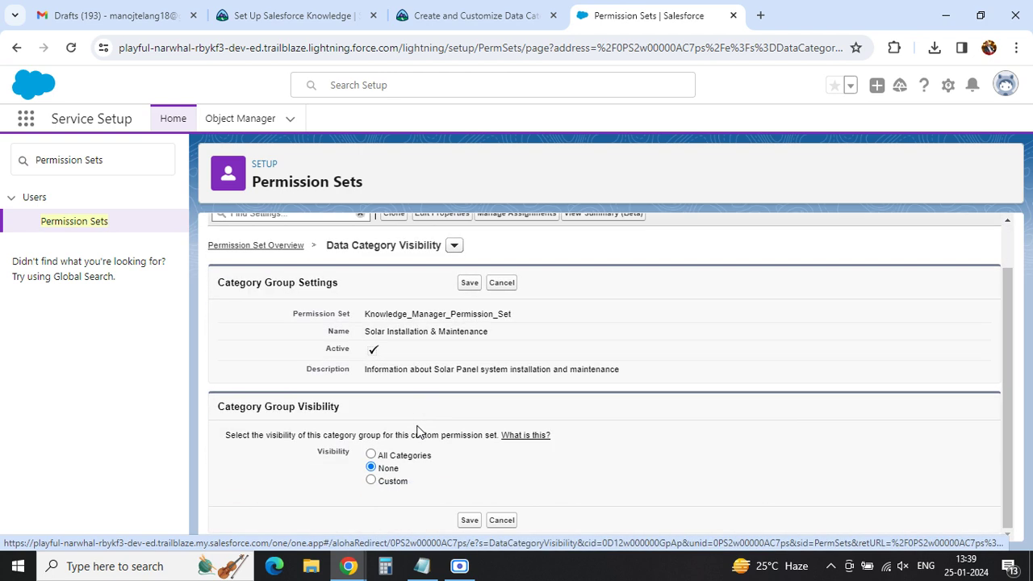
click(371, 456)
click(470, 521)
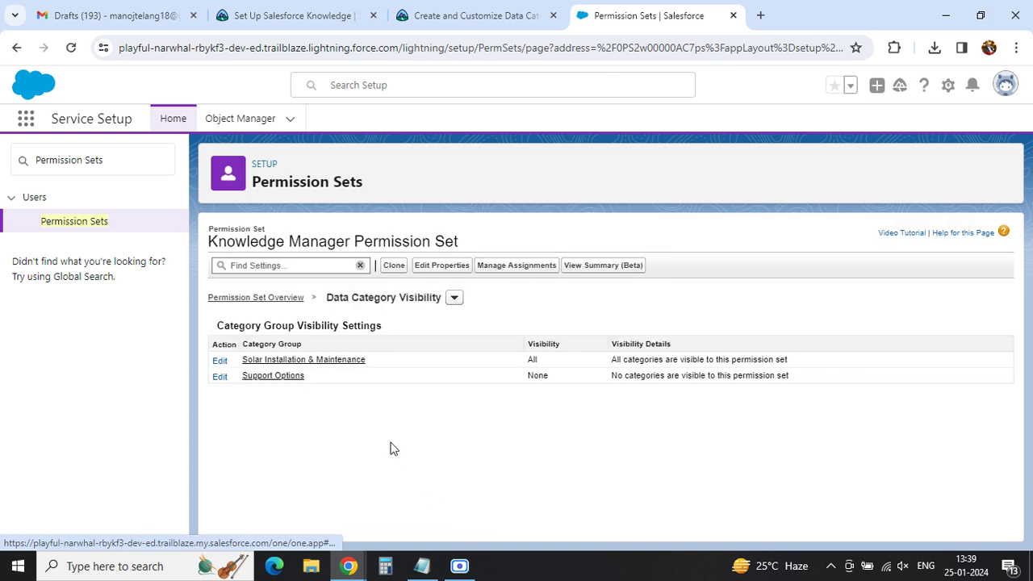
- Set the Support Options category group visibility to All Categories for the Knowledge Manager Permission Set and save
click(219, 377)
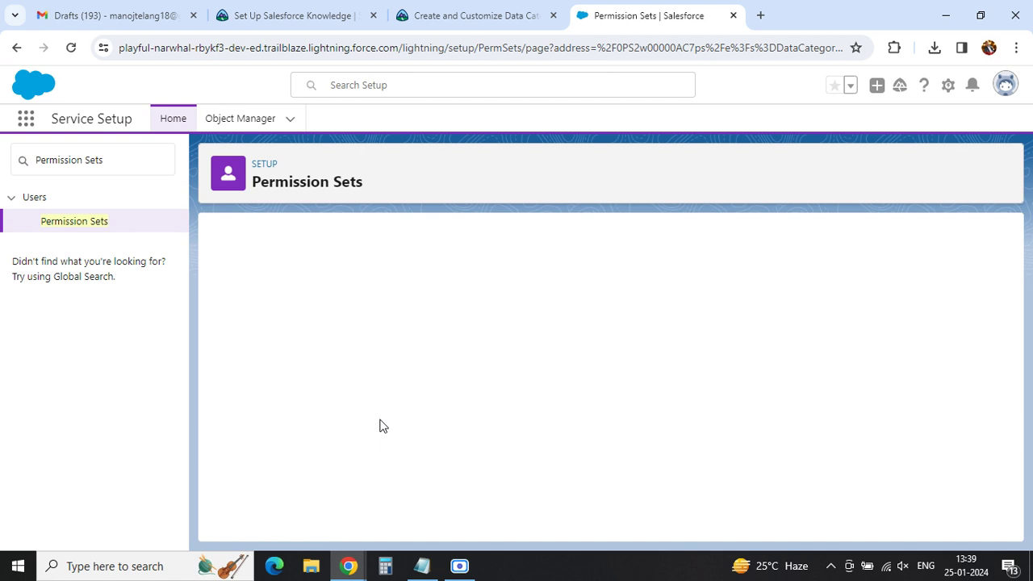
scroll(451, 436, down, 1)
click(371, 454)
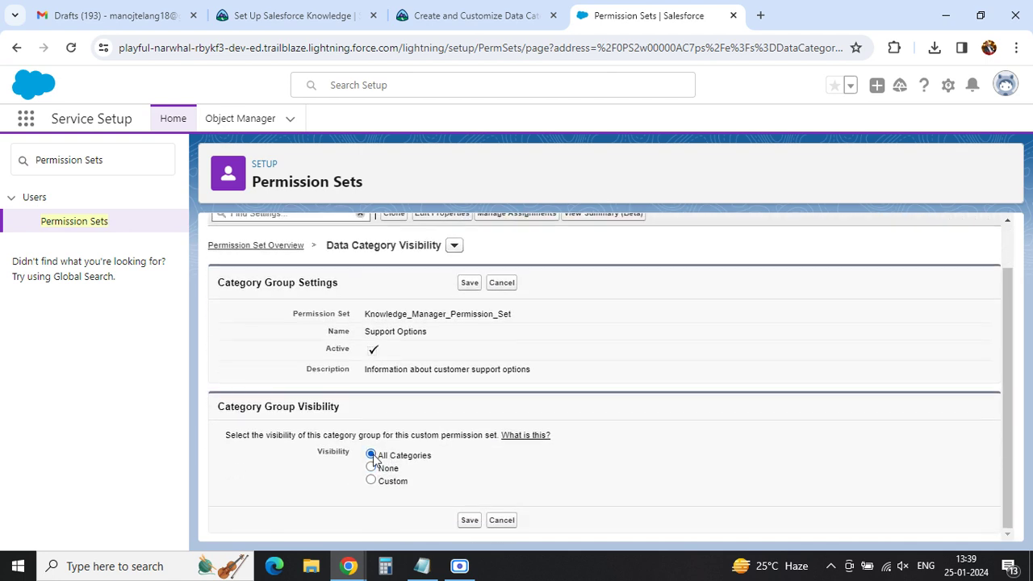
click(469, 521)
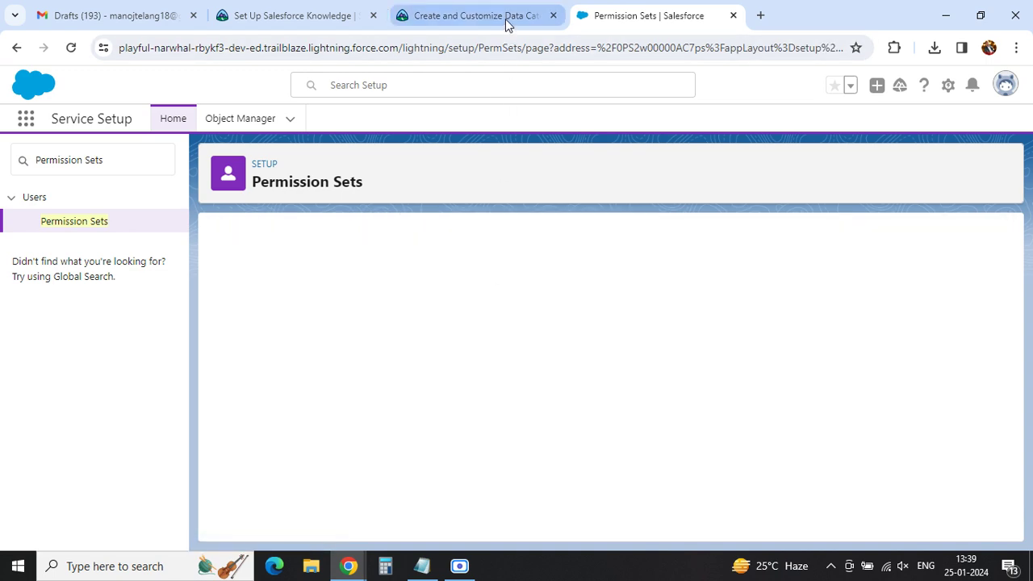
- Return to the Trailhead data categories page and verify the step to earn 100 points, dismissing the browser notification
click(476, 15)
scroll(192, 423, down, 1)
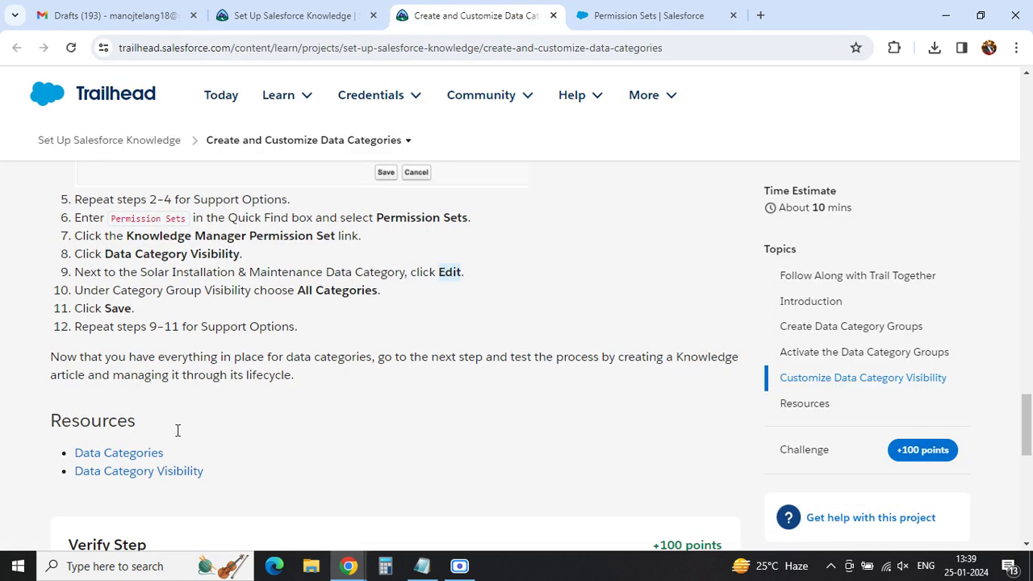
scroll(192, 423, down, 5)
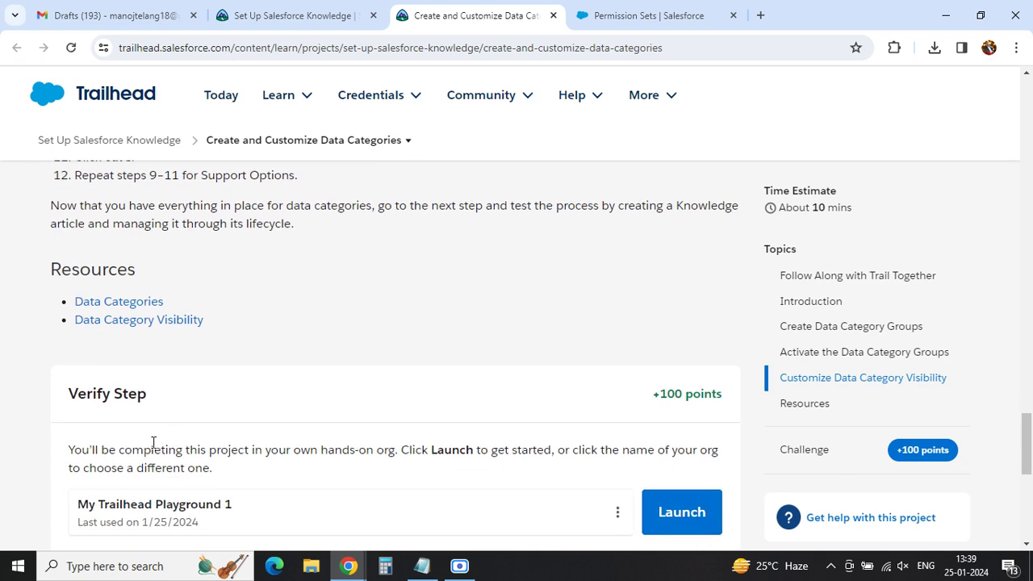
click(189, 373)
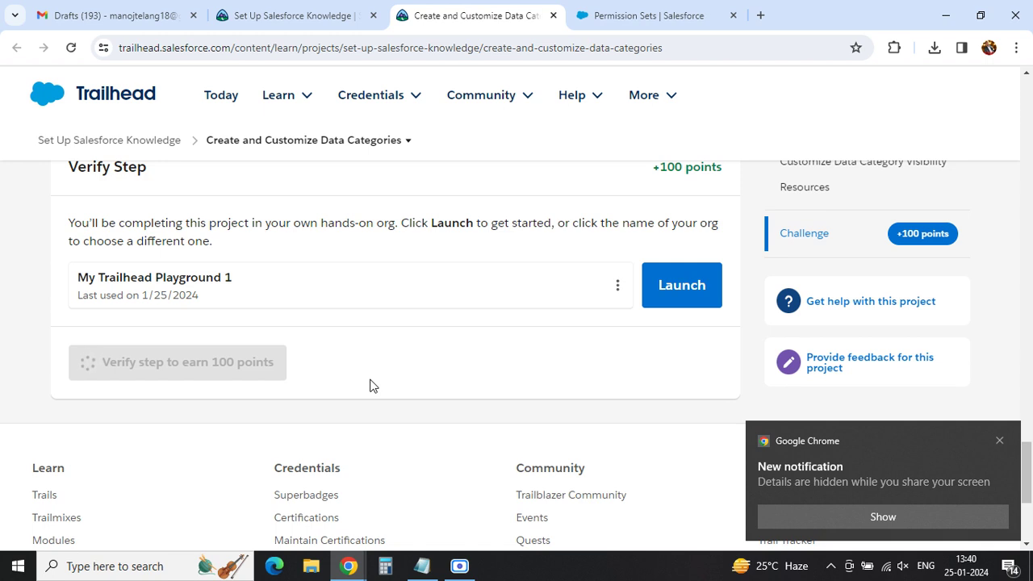
click(1000, 440)
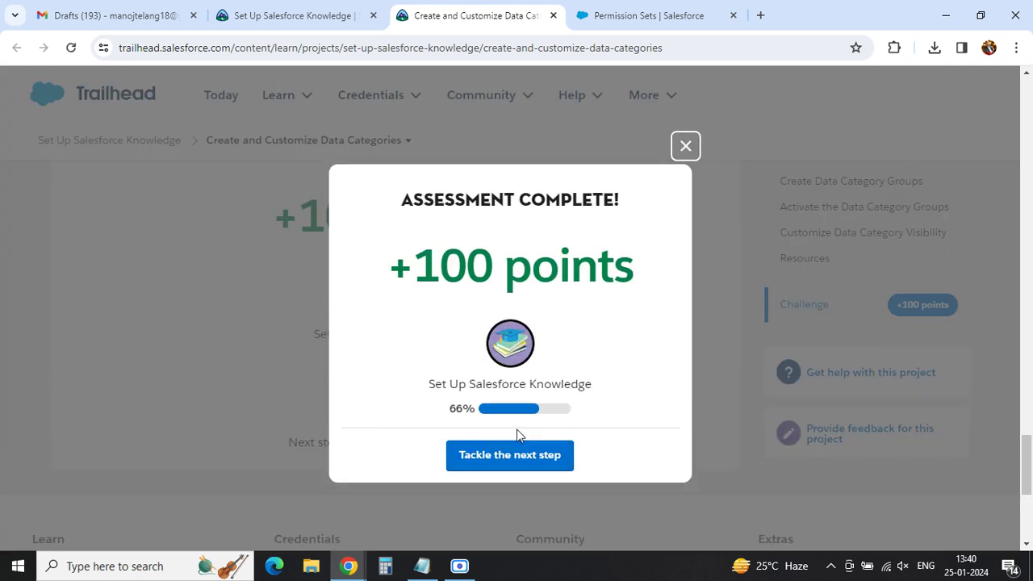
scroll(689, 323, up, 3)
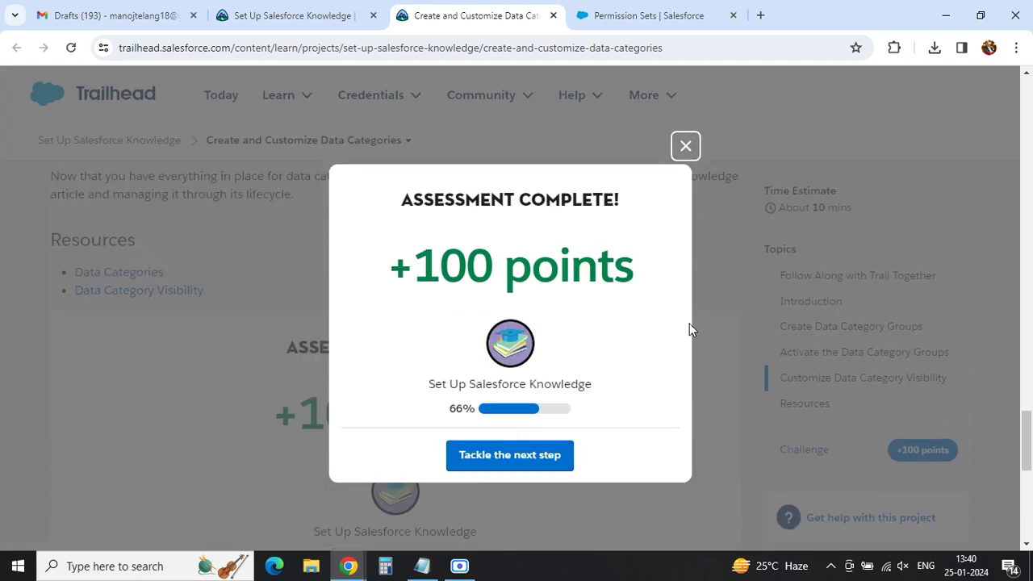
scroll(704, 324, down, 1)
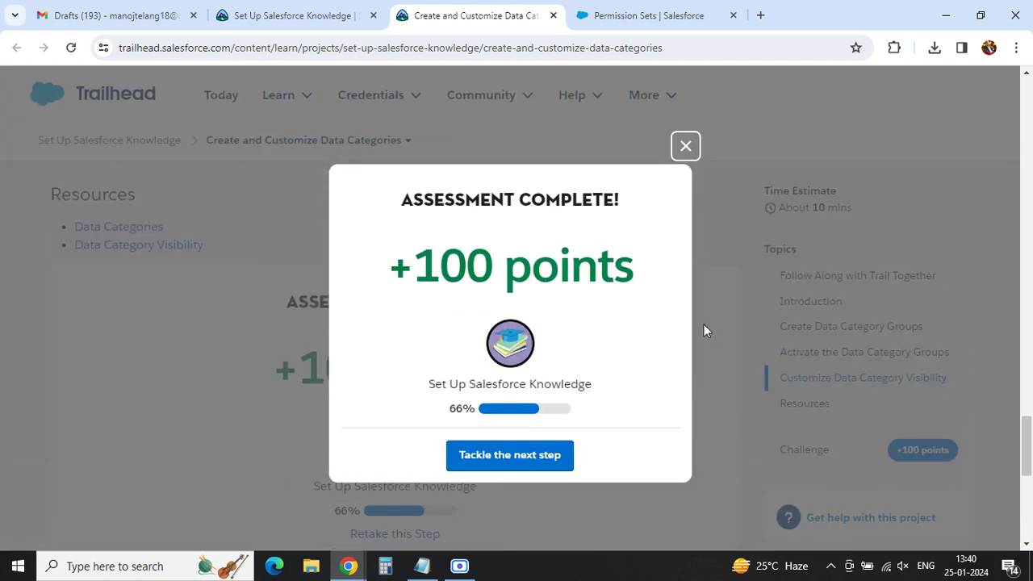